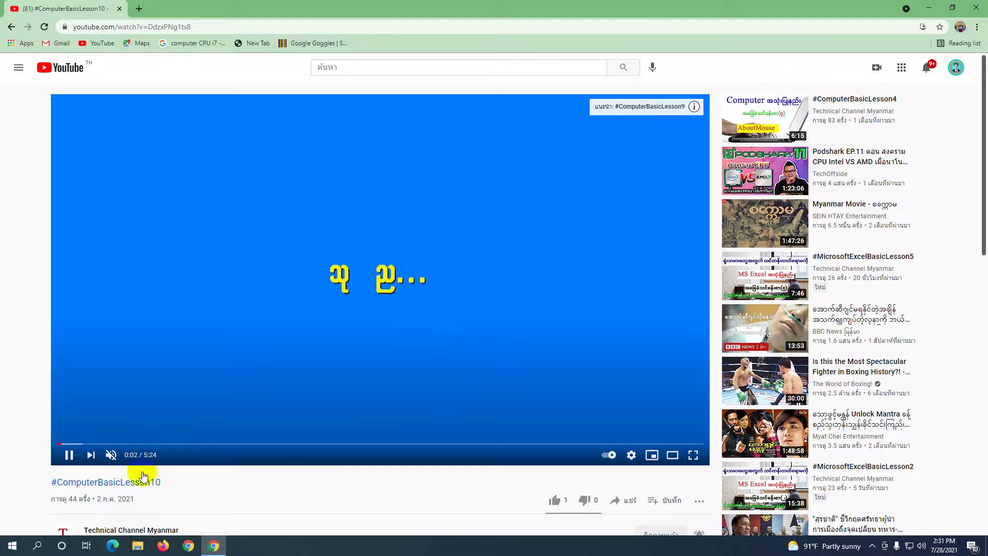
Pause the YouTube video #ComputerBasicLesson10, unmute it, and close the browser.
{"action": "left_click", "coordinate": [68, 454]}
{"action": "left_click", "coordinate": [108, 455]}
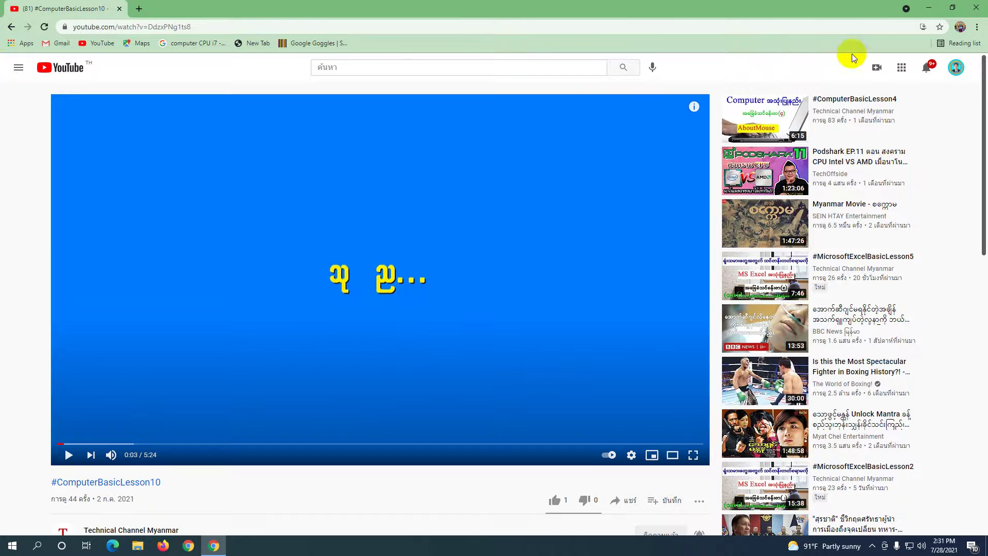
{"action": "left_click", "coordinate": [150, 403]}
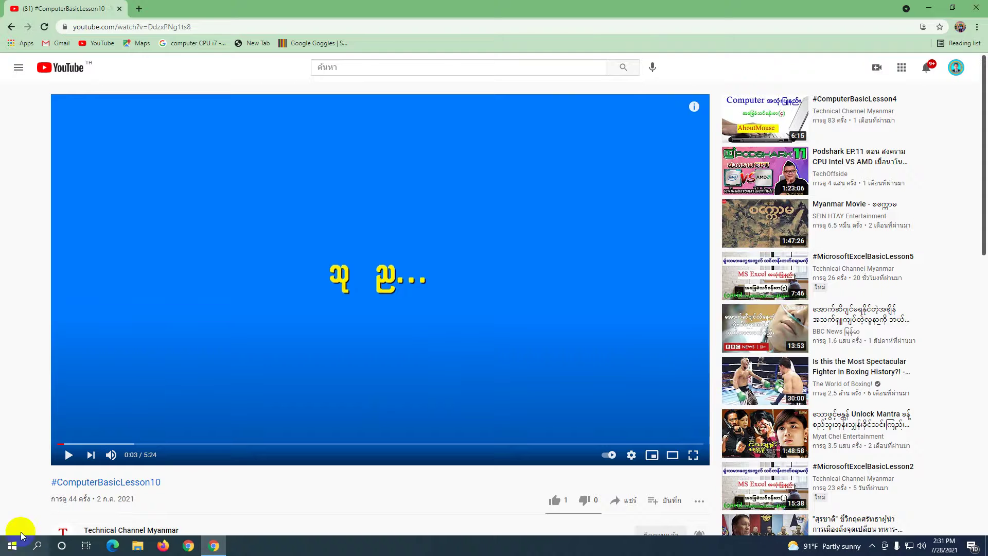
{"action": "left_click", "coordinate": [977, 8]}
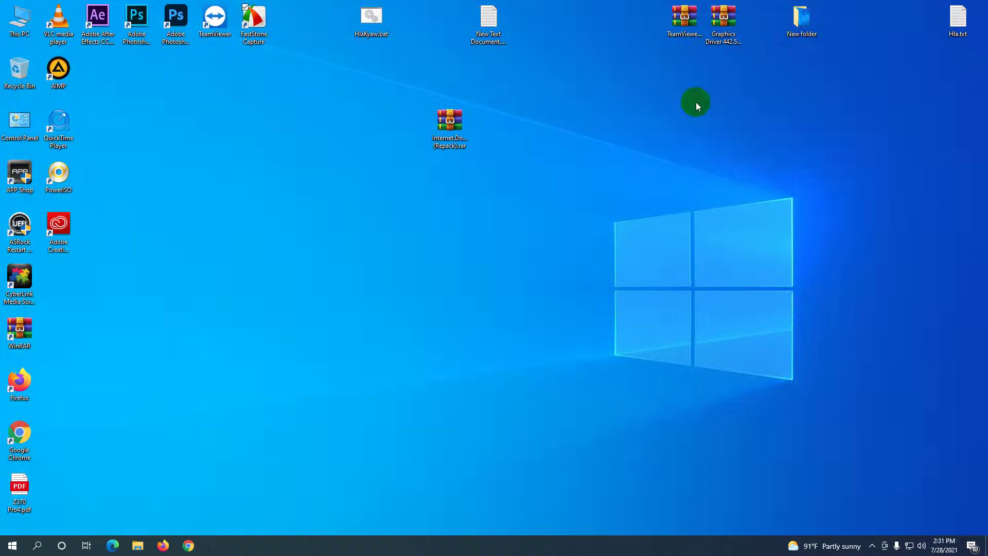
Refresh the desktop and move the Internet.Download.Manager.v6.36.5 (Repack).rar archive to another free spot on it.
{"action": "right_click", "coordinate": [230, 215]}
{"action": "left_click", "coordinate": [249, 243]}
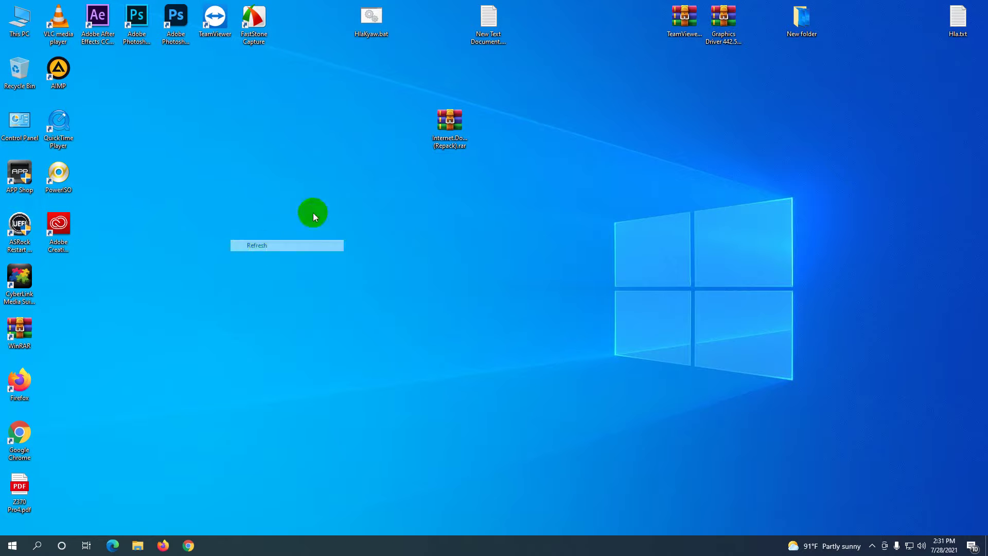
{"action": "left_click", "coordinate": [433, 129]}
{"action": "left_click_drag", "start_coordinate": [433, 128], "coordinate": [424, 302]}
{"action": "left_click", "coordinate": [425, 302]}
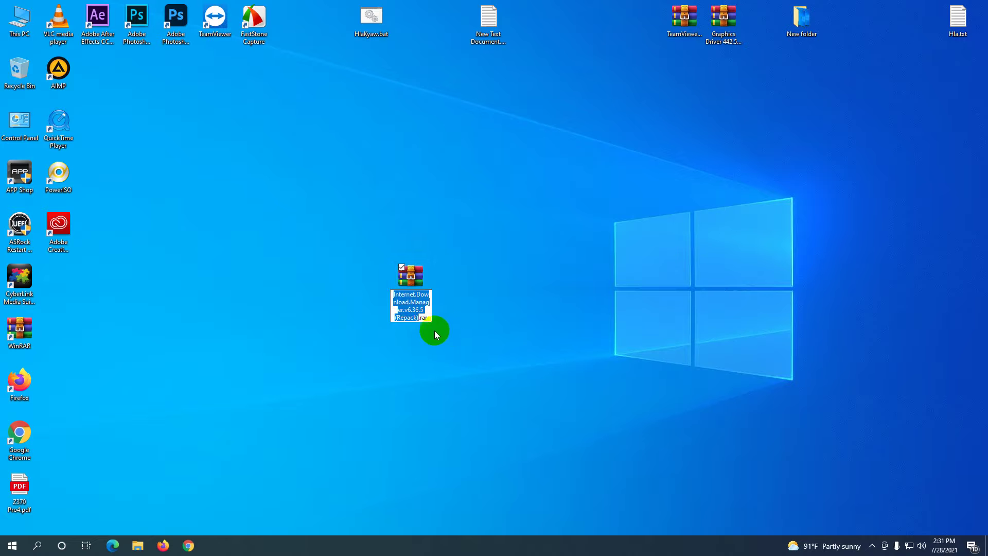
{"action": "right_click", "coordinate": [430, 188]}
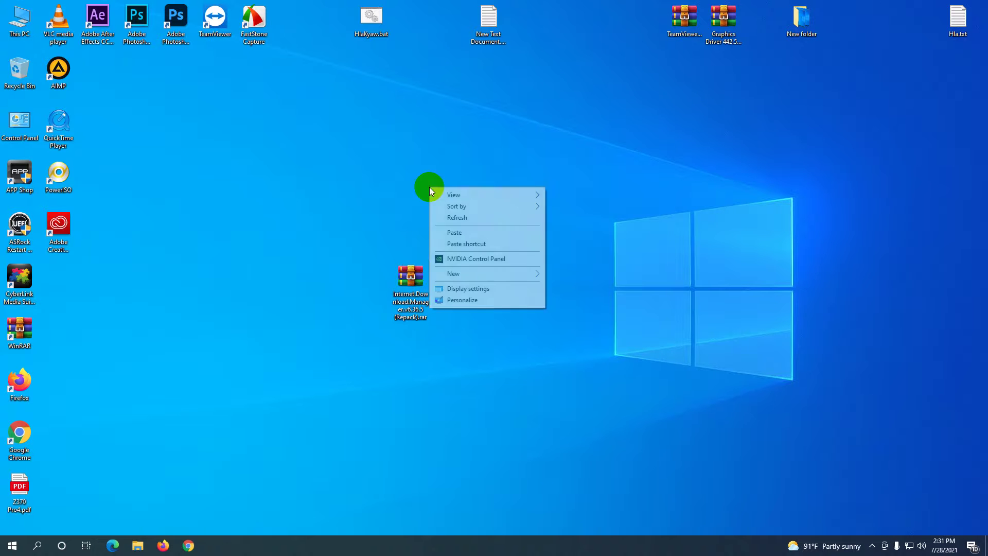
{"action": "left_click", "coordinate": [407, 278]}
{"action": "left_click_drag", "start_coordinate": [406, 279], "coordinate": [494, 149]}
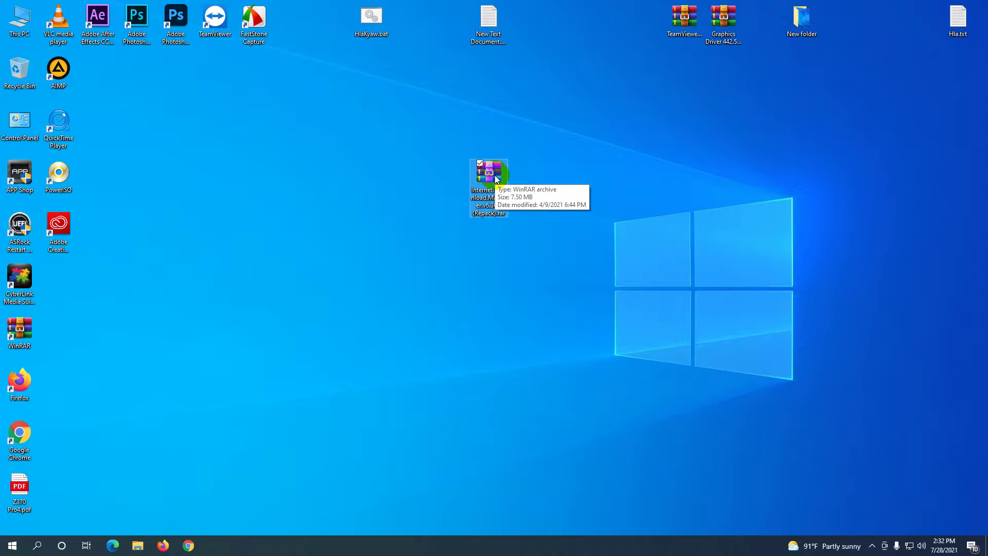
{"action": "left_click", "coordinate": [182, 322]}
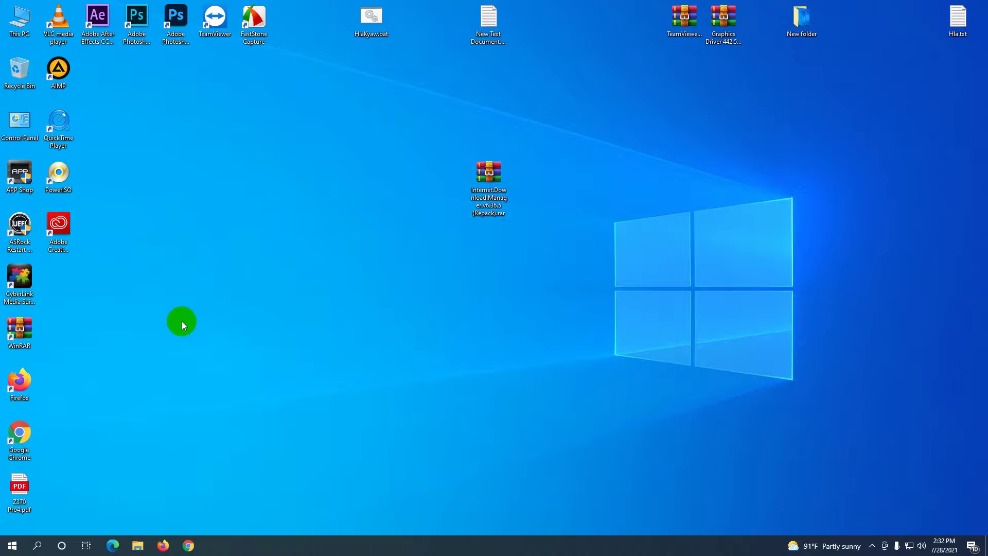
{"action": "left_click", "coordinate": [399, 236]}
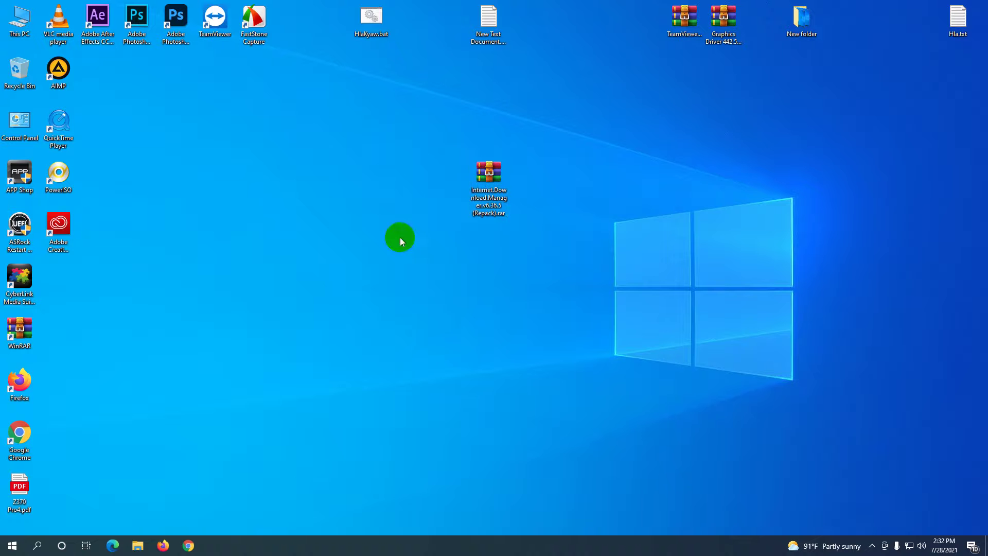
Open the Virus & threat protection settings of Windows Security through Update & Security in Windows Settings.
{"action": "left_click", "coordinate": [12, 546]}
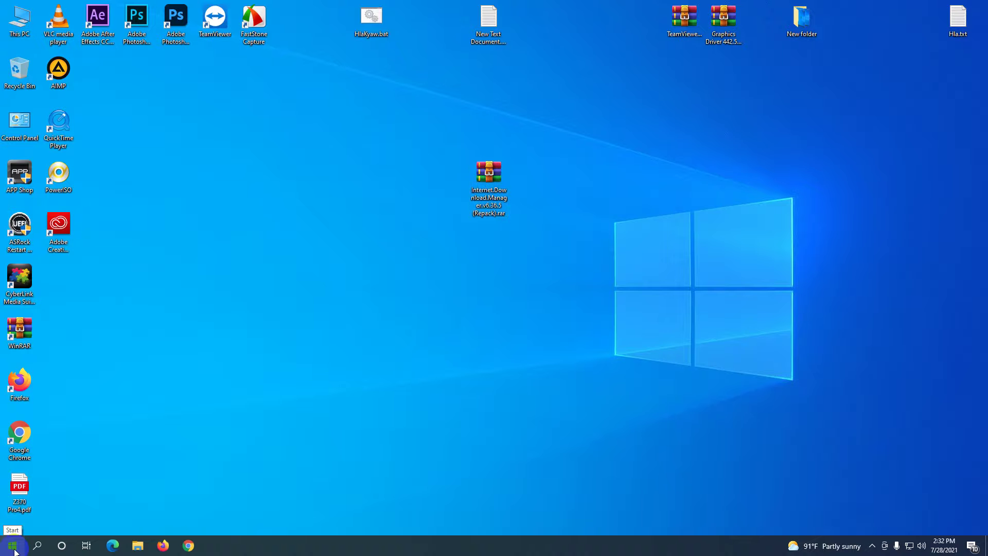
{"action": "left_click", "coordinate": [13, 547]}
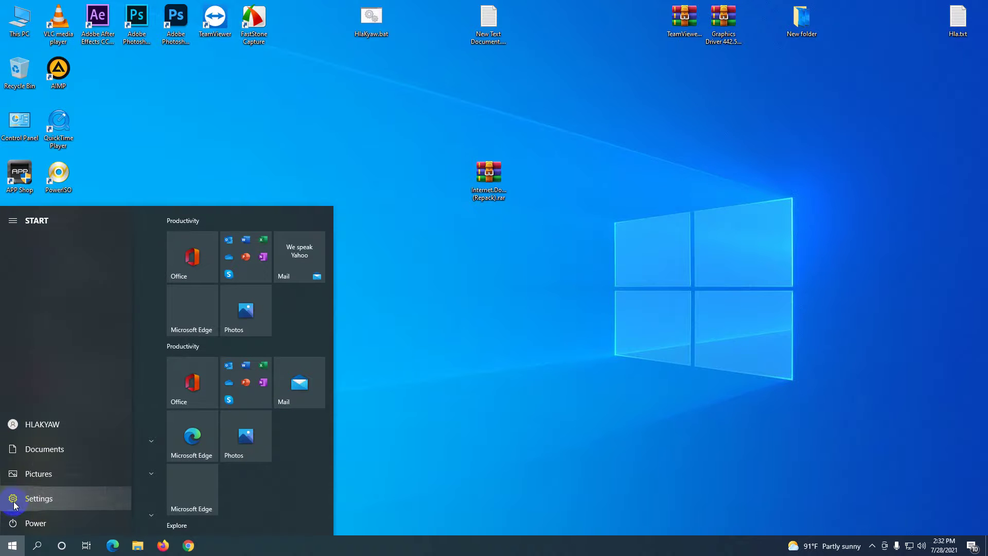
{"action": "left_click", "coordinate": [13, 500]}
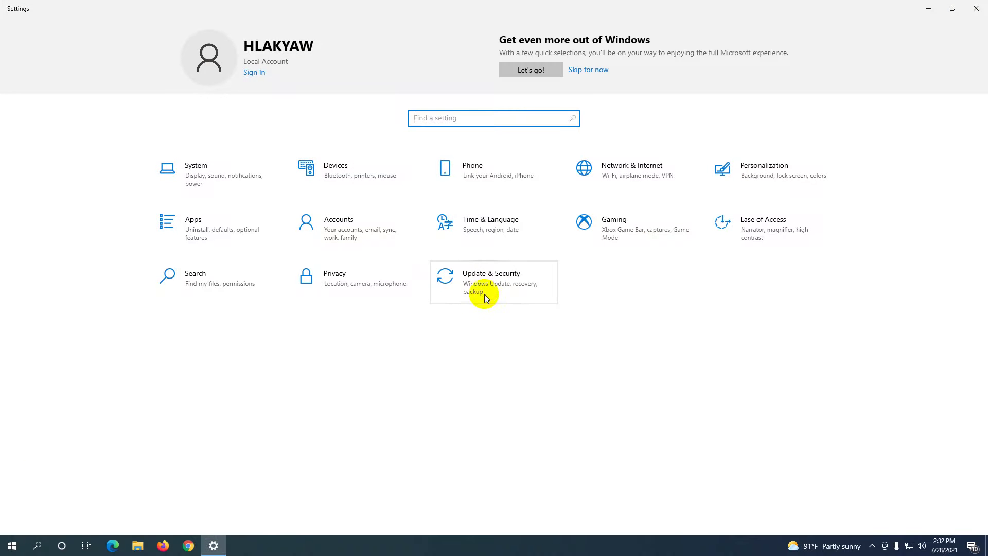
{"action": "left_click", "coordinate": [483, 289]}
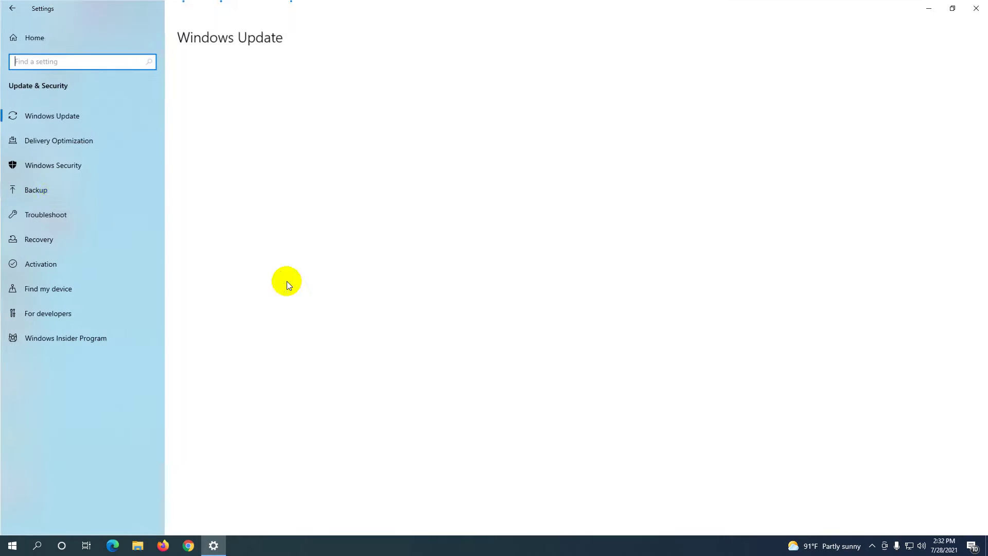
{"action": "left_click", "coordinate": [45, 167]}
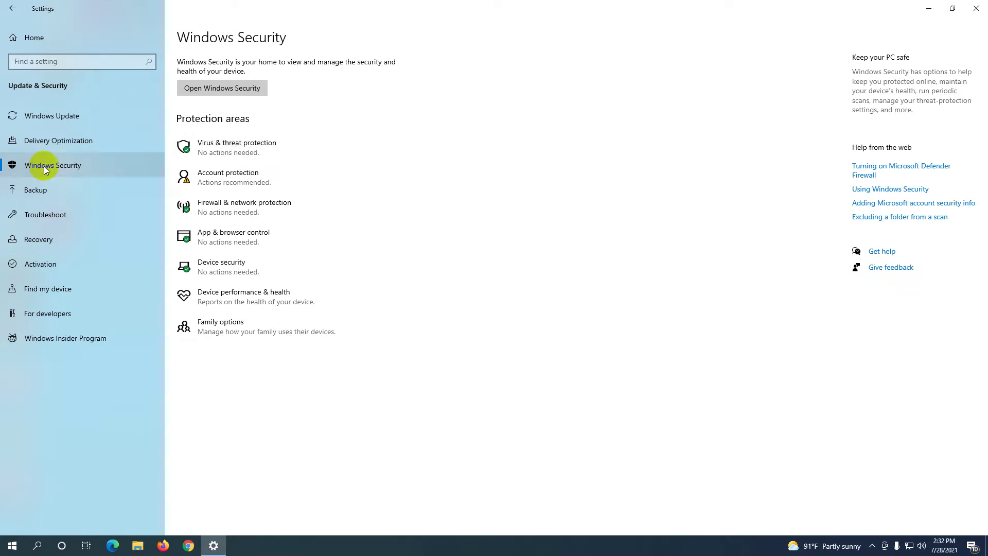
{"action": "left_click", "coordinate": [219, 146]}
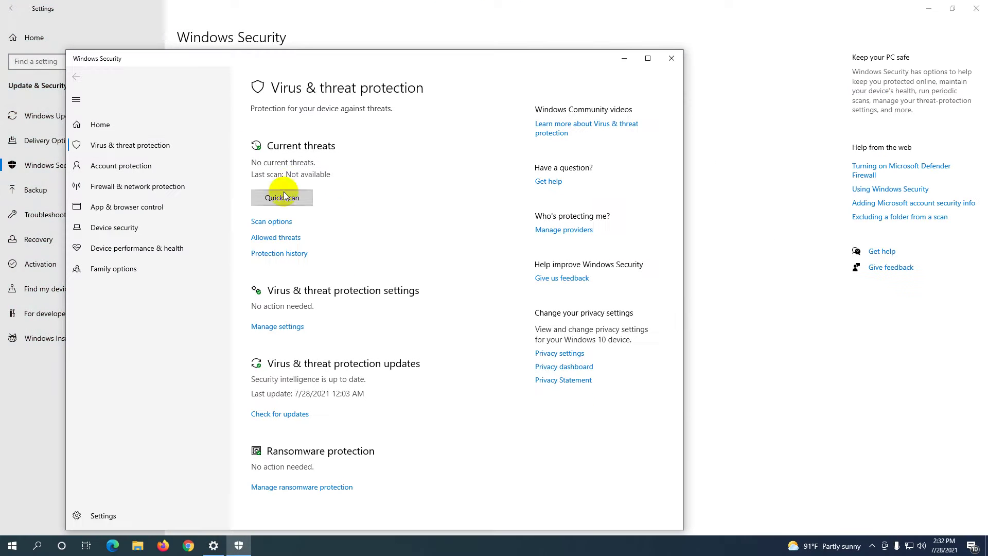
{"action": "left_click", "coordinate": [286, 330]}
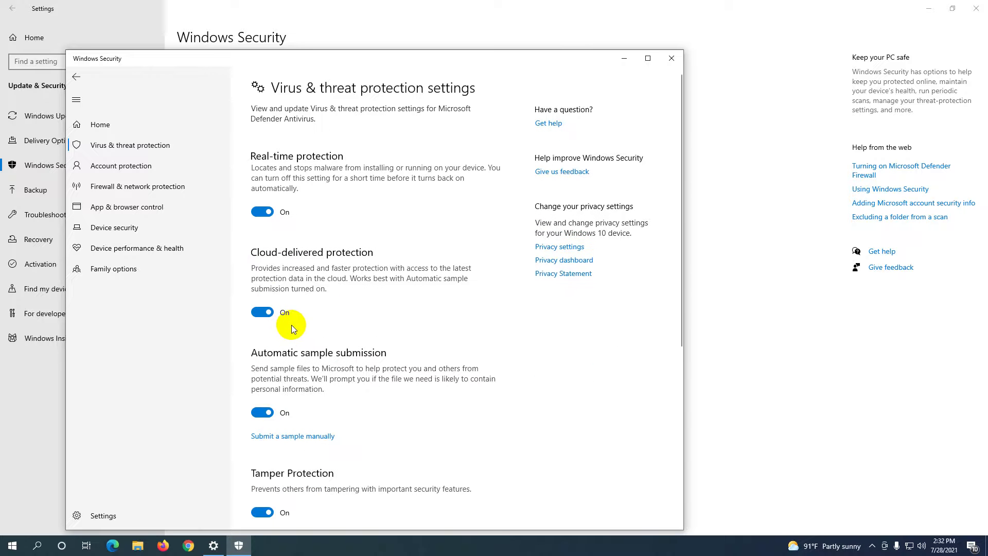
Turn off Real-time protection, Cloud-delivered protection, Automatic sample submission and Tamper Protection.
{"action": "left_click", "coordinate": [263, 213]}
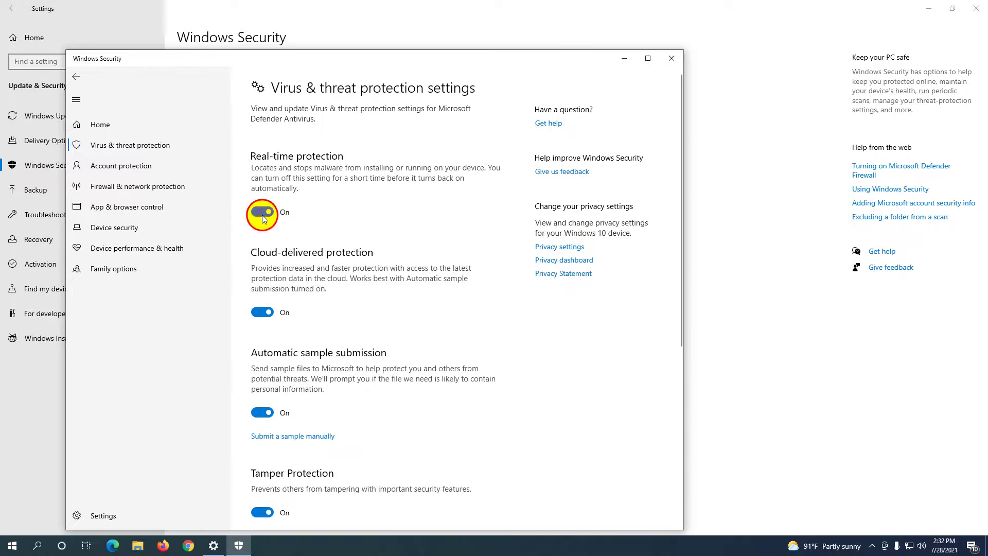
{"action": "left_click", "coordinate": [263, 322]}
{"action": "left_click", "coordinate": [259, 438]}
{"action": "scroll", "coordinate": [274, 410], "scroll_direction": "down", "scroll_amount": 4}
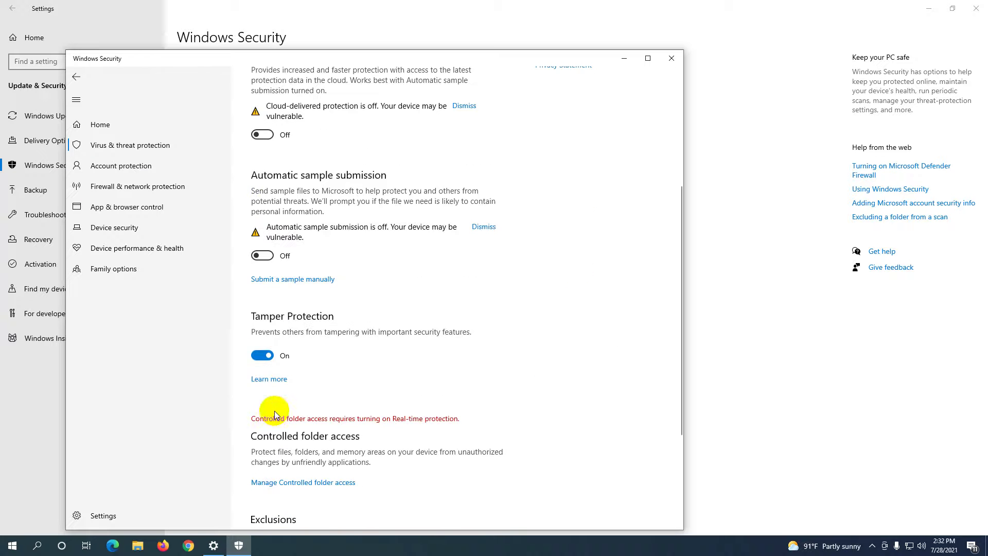
{"action": "left_click", "coordinate": [263, 353]}
{"action": "left_click", "coordinate": [812, 480]}
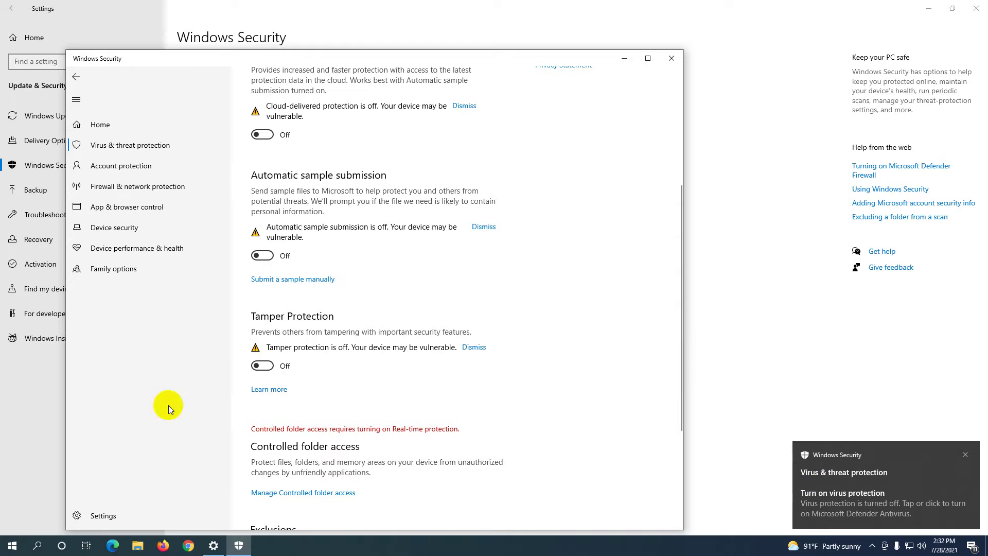
Turn off the virus & threat and account protection notifications, and close Windows Security and Settings.
{"action": "scroll", "coordinate": [273, 393], "scroll_direction": "down", "scroll_amount": 3}
{"action": "left_click", "coordinate": [276, 500]}
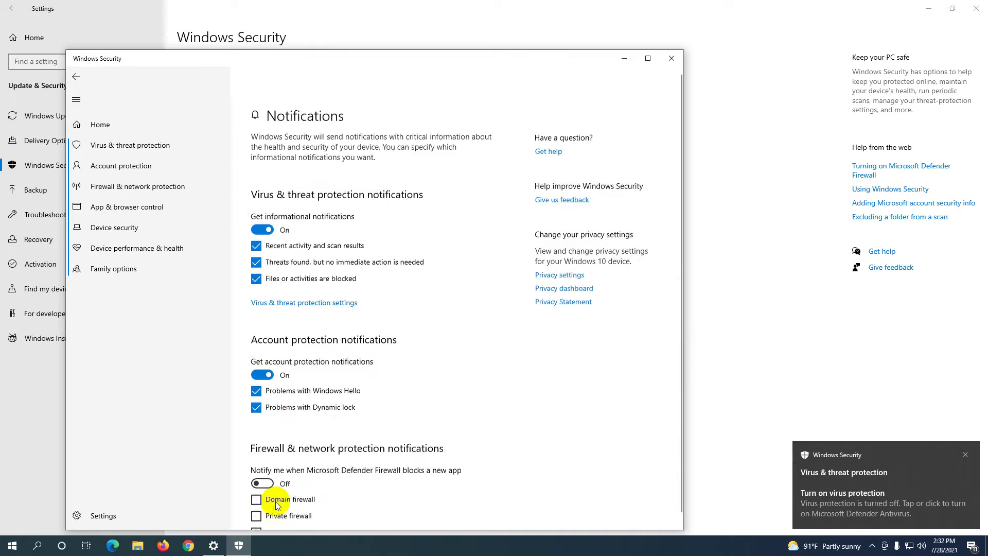
{"action": "left_click", "coordinate": [263, 206]}
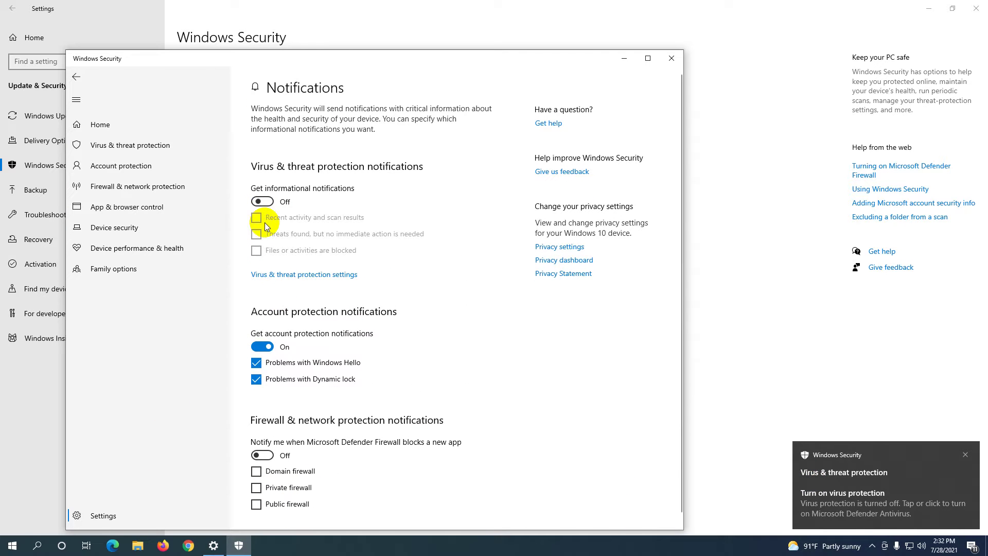
{"action": "left_click", "coordinate": [255, 347]}
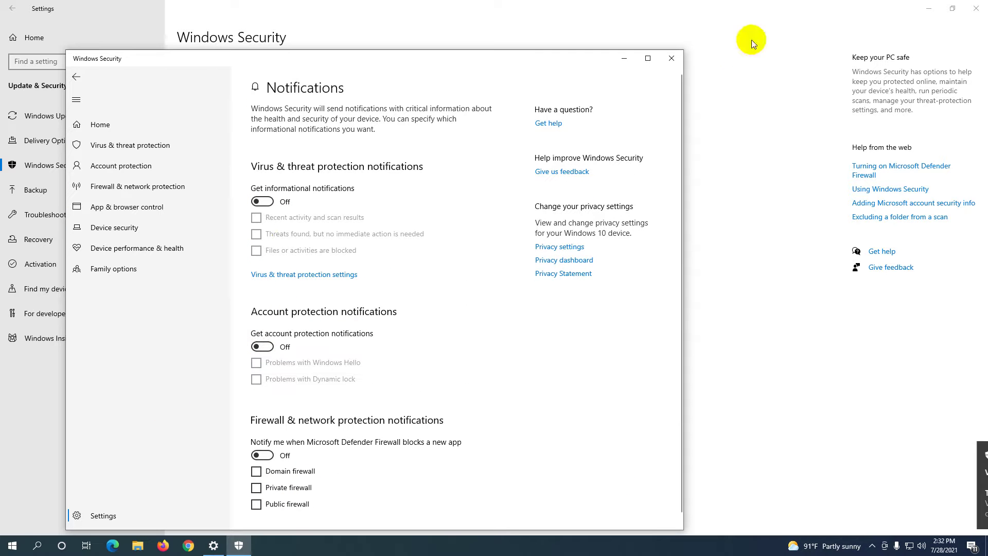
{"action": "left_click", "coordinate": [673, 60]}
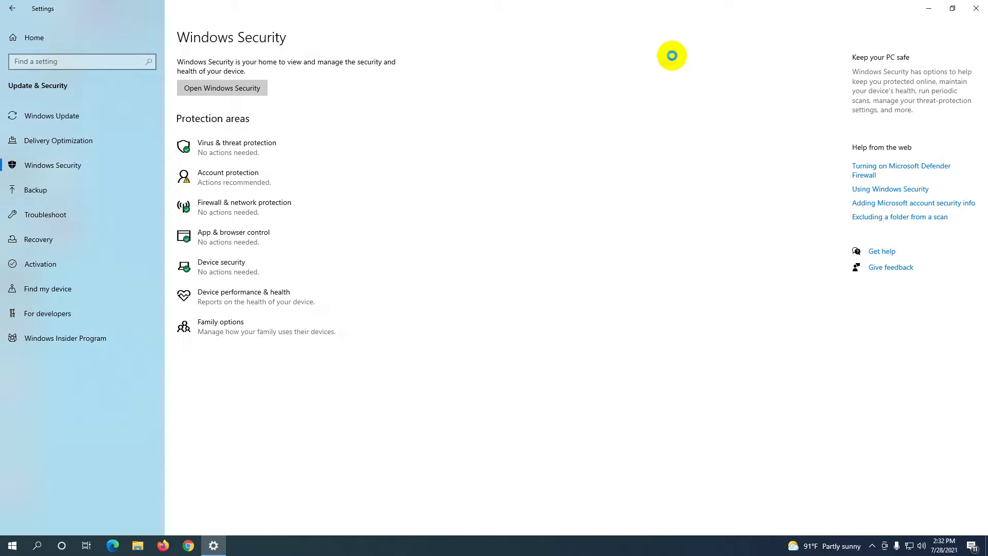
{"action": "left_click", "coordinate": [976, 8]}
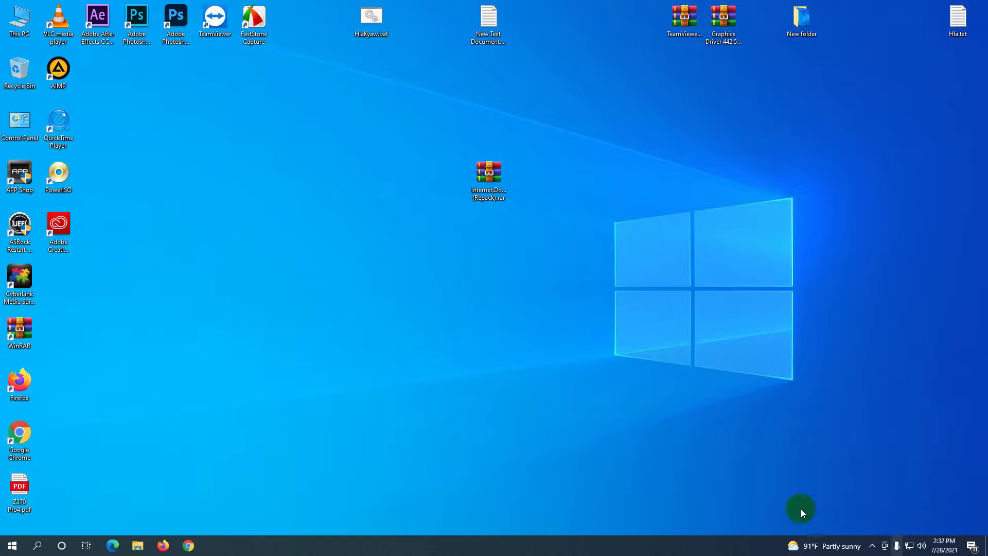
Extract the Internet.Download.Manager.v6.36.5 (Repack).rar archive onto the desktop and move the extracted folder near the archive.
{"action": "left_click", "coordinate": [495, 180]}
{"action": "left_click_drag", "start_coordinate": [495, 180], "coordinate": [569, 163]}
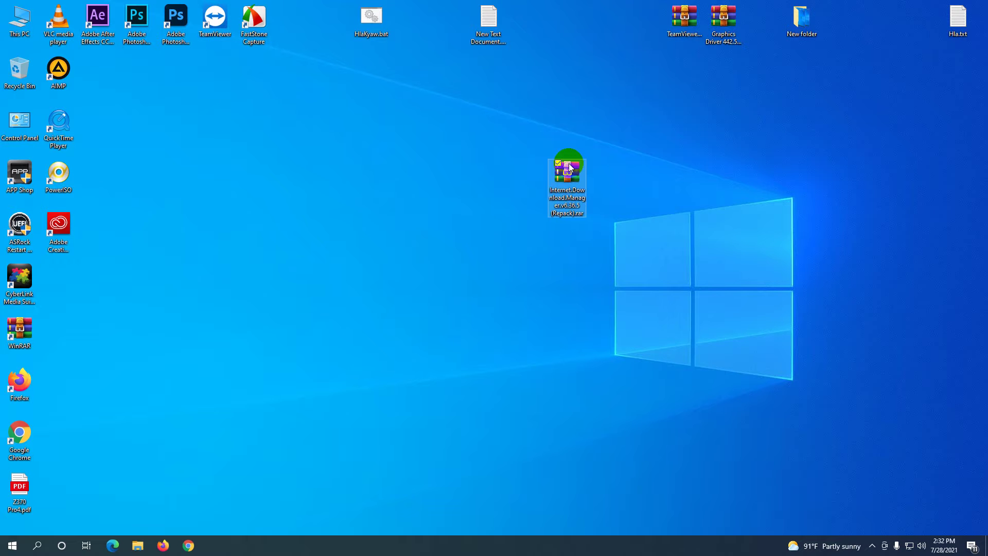
{"action": "right_click", "coordinate": [569, 163]}
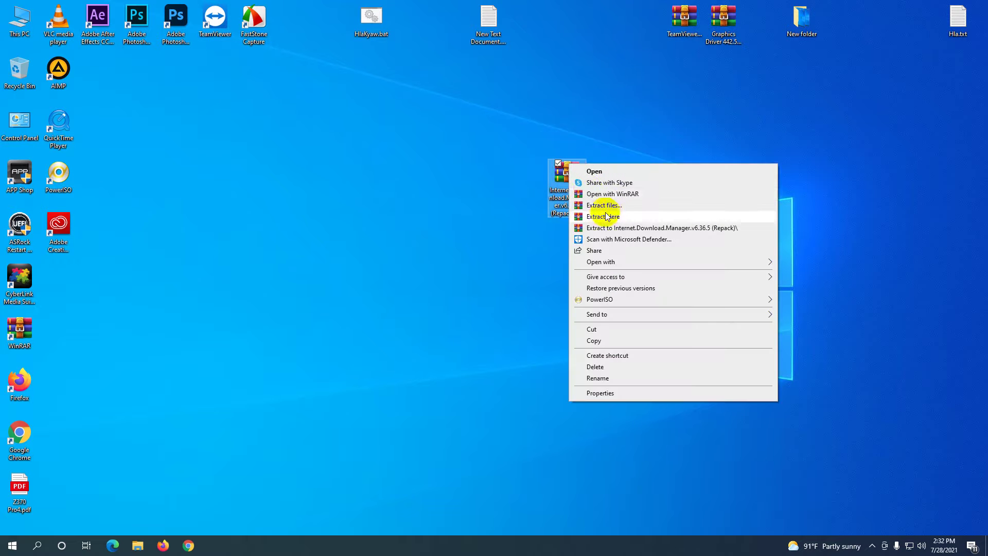
{"action": "left_click", "coordinate": [607, 216]}
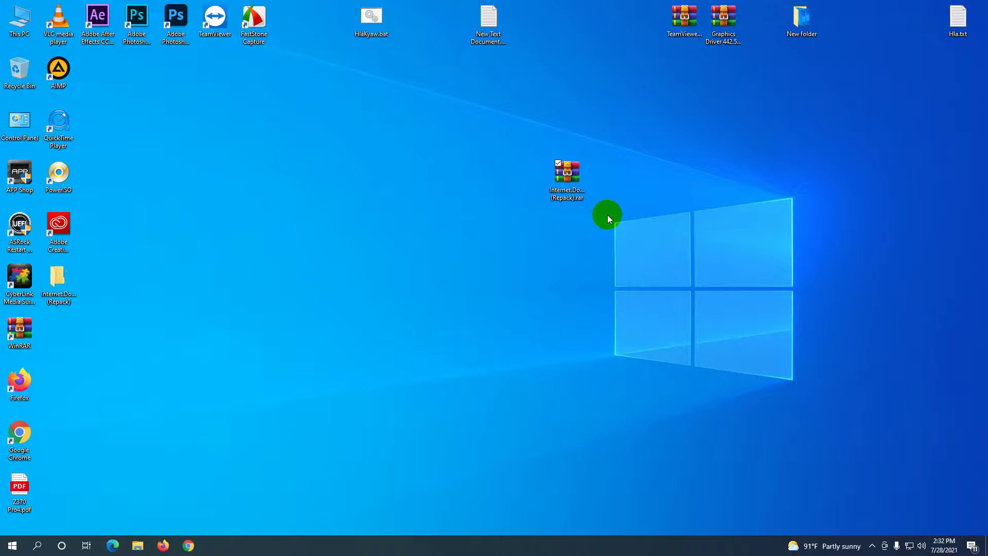
{"action": "left_click_drag", "start_coordinate": [59, 280], "coordinate": [457, 180]}
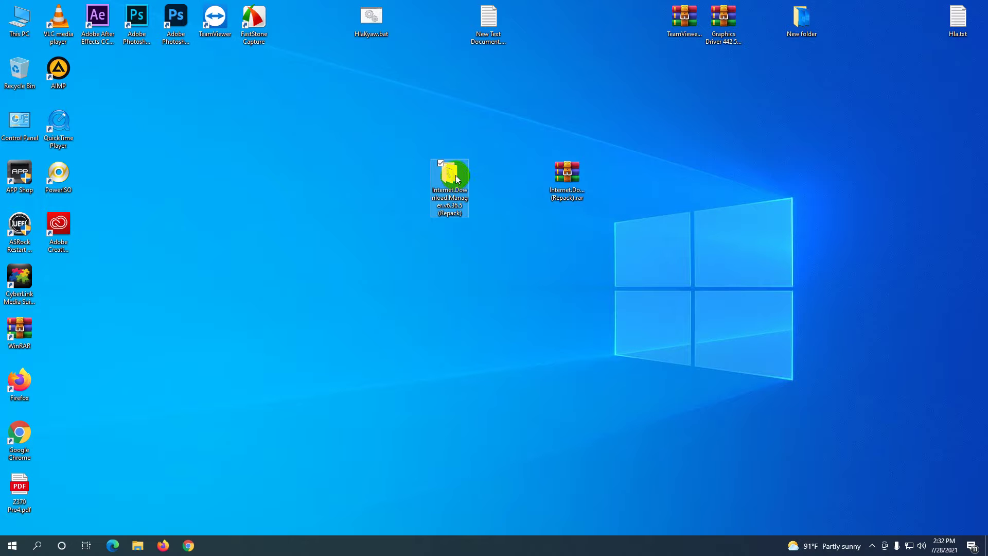
Open the extracted Internet.Download.Manager.v6.36.5 (Repack) folder and run Internet.Download.Manager.v6.36.5.exe as administrator.
{"action": "right_click", "coordinate": [456, 176]}
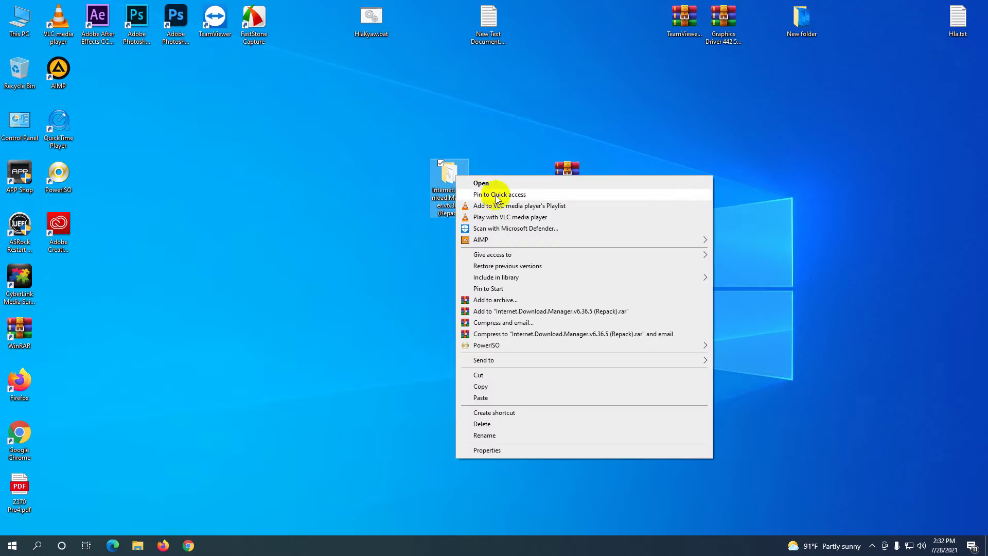
{"action": "left_click", "coordinate": [481, 184]}
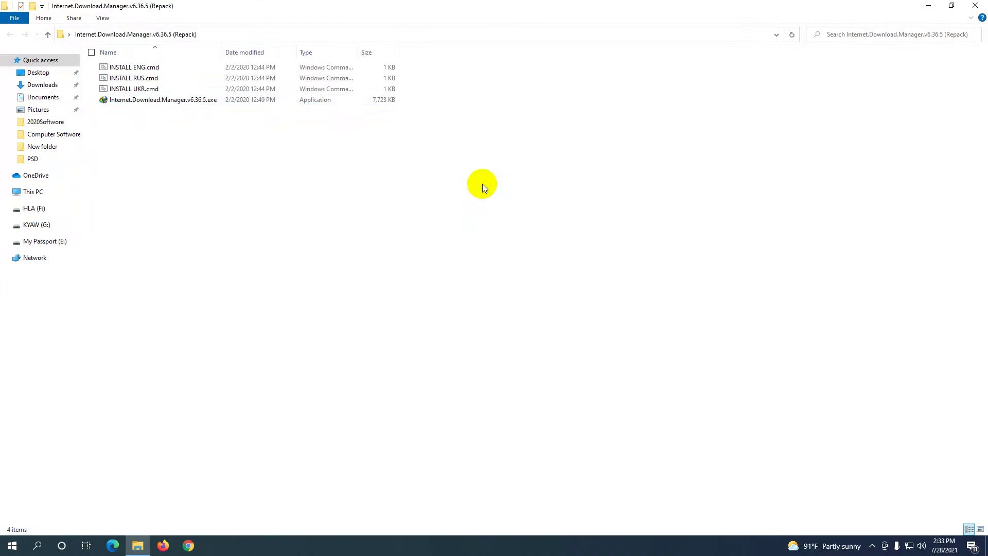
{"action": "right_click", "coordinate": [145, 103]}
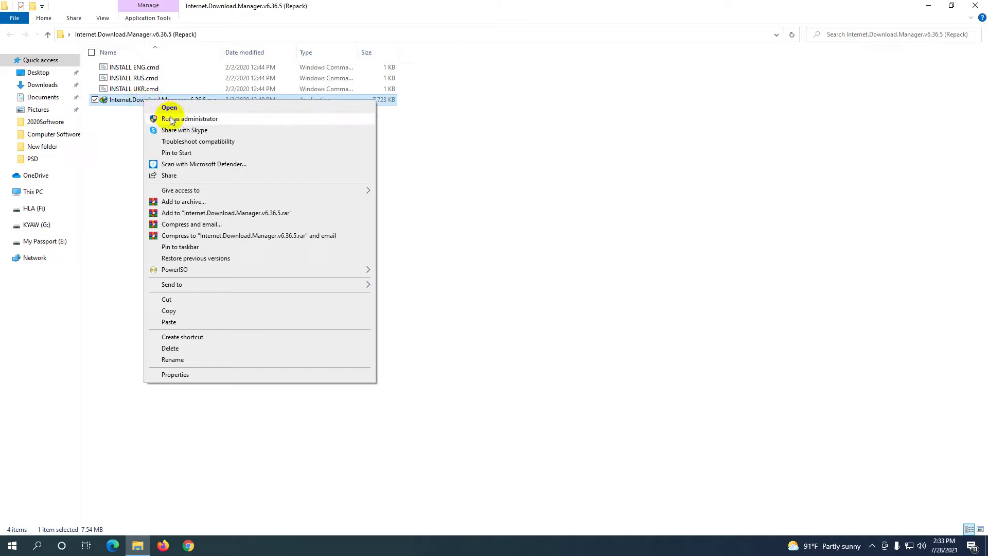
{"action": "left_click", "coordinate": [175, 118]}
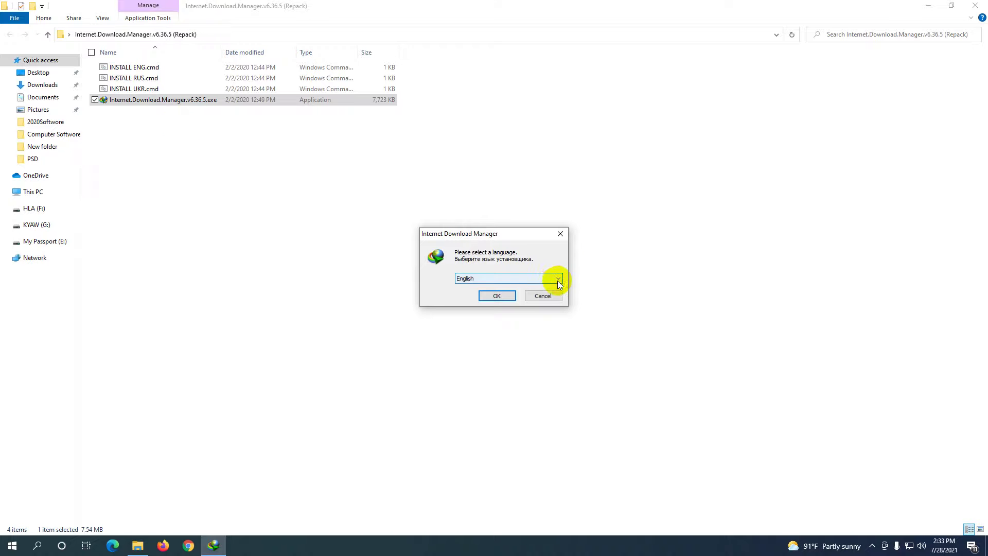
Install Internet Download Manager with English as the setup language, keeping the preset components and the C:\Program Files (x86)\Internet Download Manager destination folder.
{"action": "left_click", "coordinate": [497, 297]}
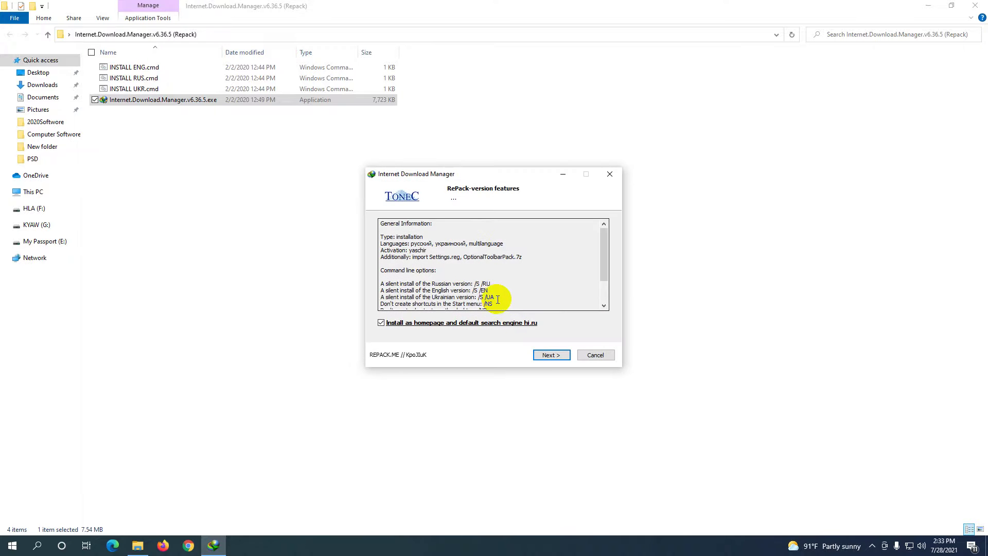
{"action": "left_click", "coordinate": [546, 357]}
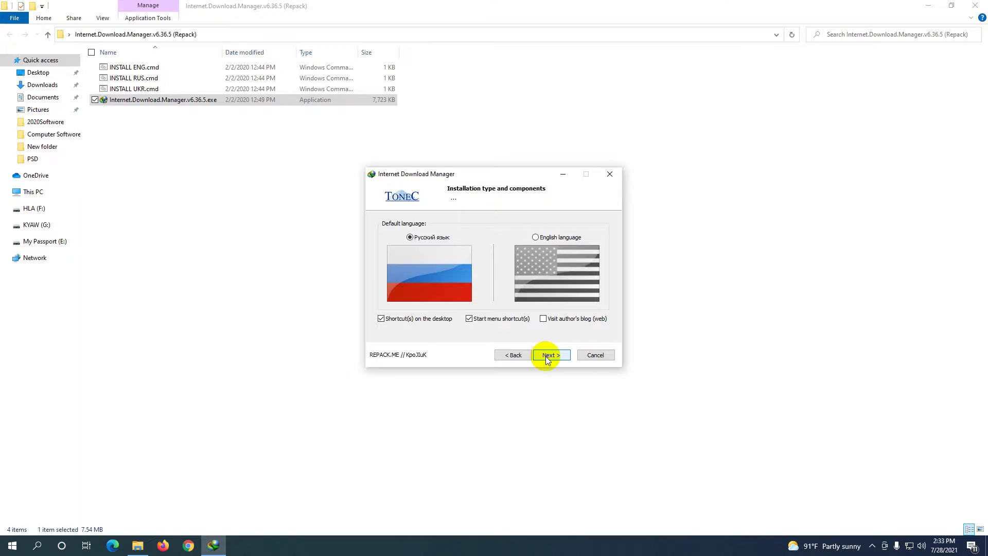
{"action": "left_click", "coordinate": [547, 356]}
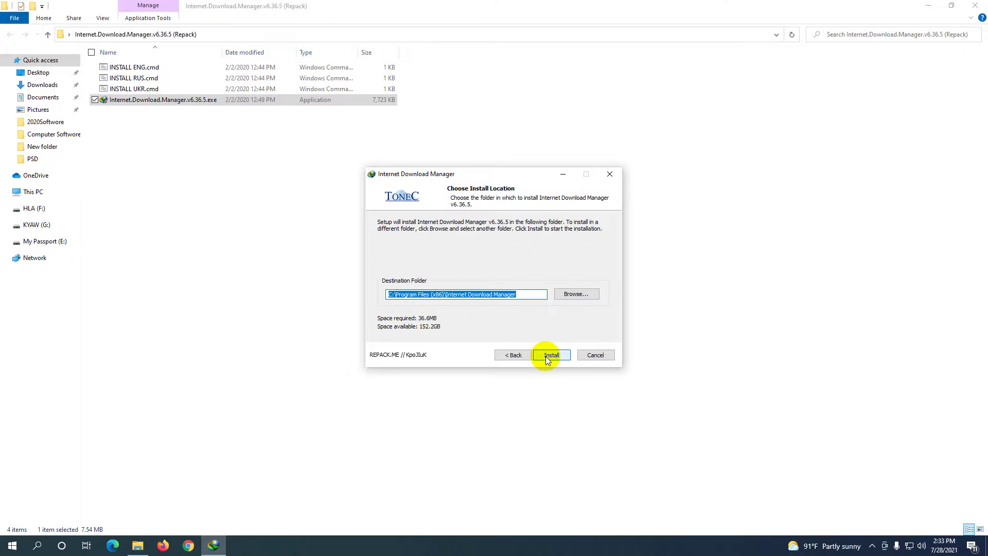
{"action": "left_click", "coordinate": [549, 355]}
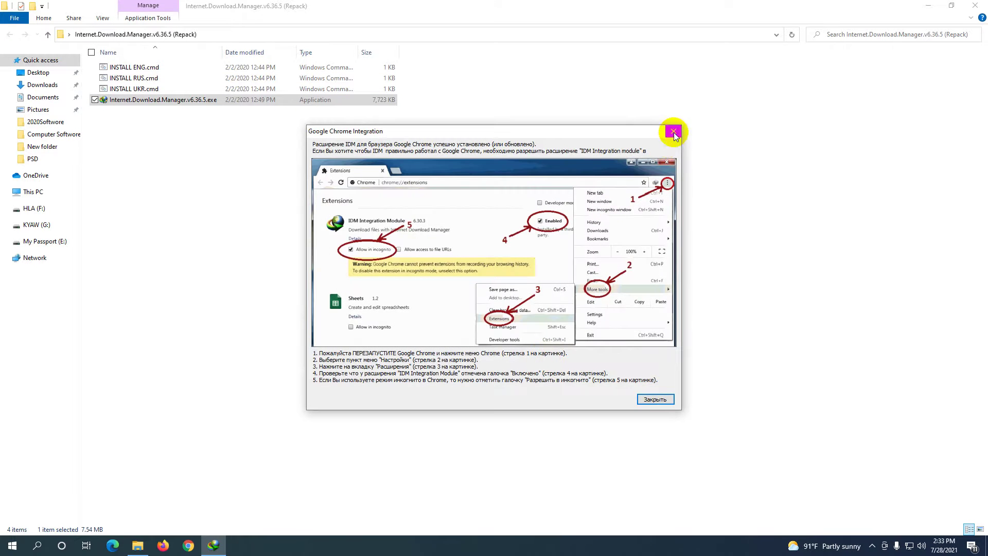
Dismiss the Google Chrome Integration notice and the browser integration window after it, and close the Microsoft Store.
{"action": "left_click", "coordinate": [674, 133]}
{"action": "left_click", "coordinate": [644, 125]}
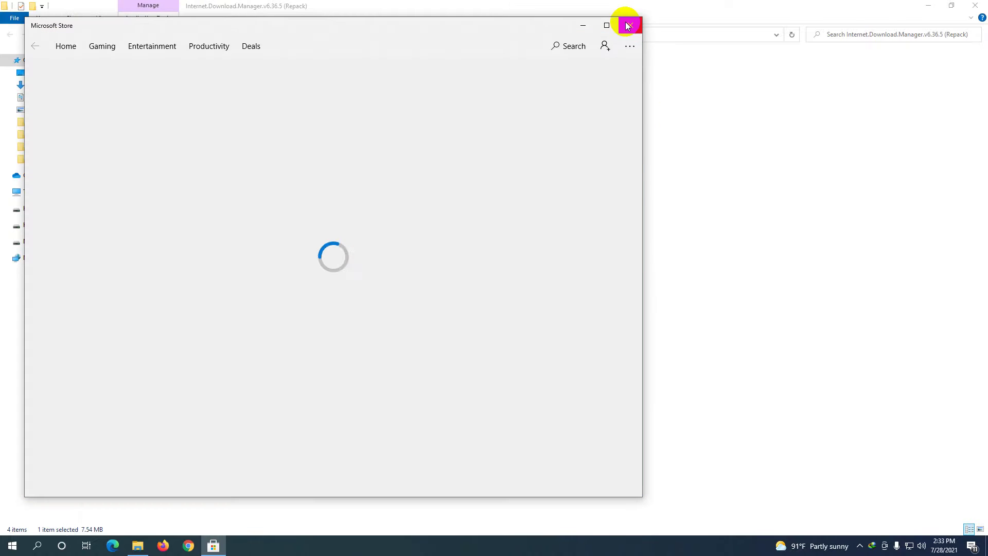
{"action": "left_click", "coordinate": [627, 25]}
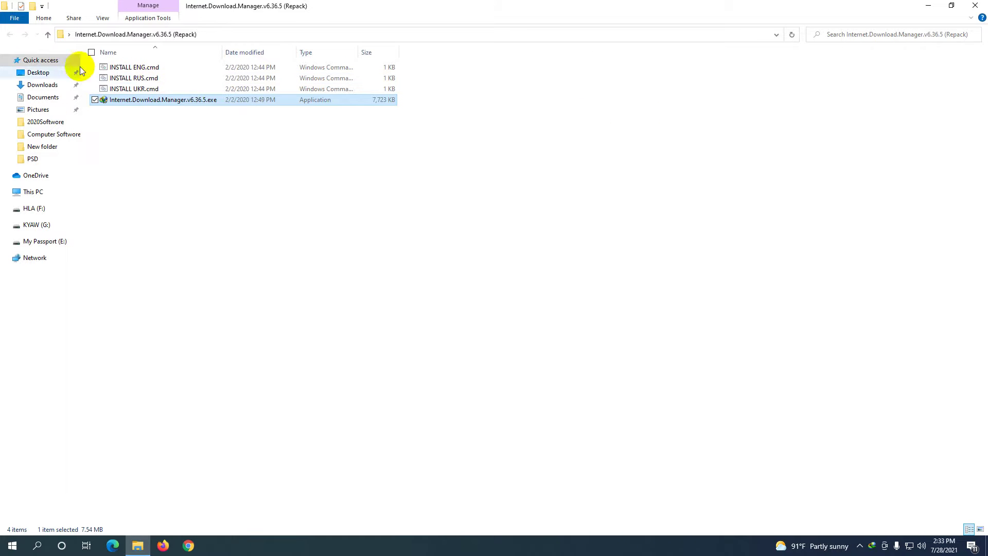
Run the silent install scripts INSTALL ENG.cmd, INSTALL RUS.cmd and INSTALL UKR.cmd one after another.
{"action": "double_click", "coordinate": [129, 69]}
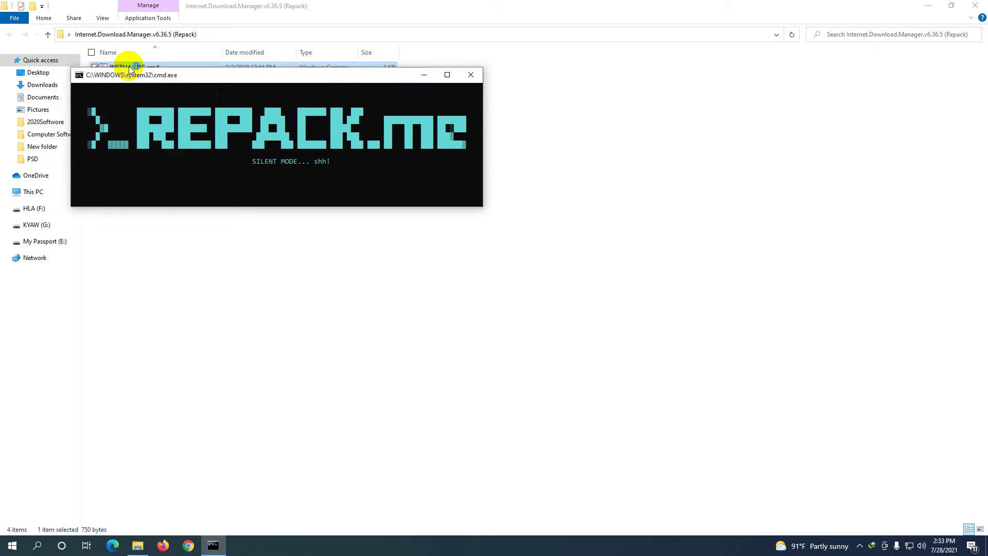
{"action": "double_click", "coordinate": [133, 78]}
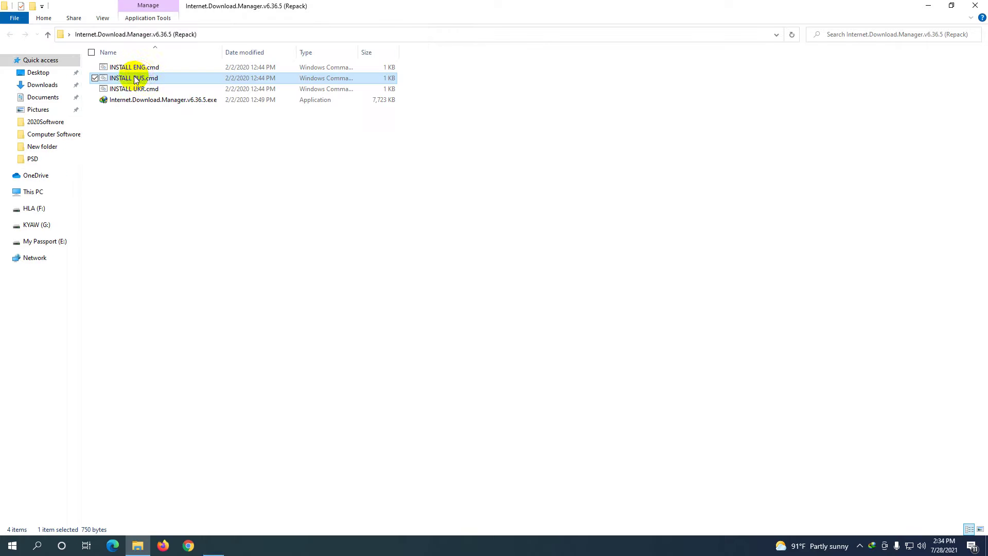
{"action": "double_click", "coordinate": [143, 90]}
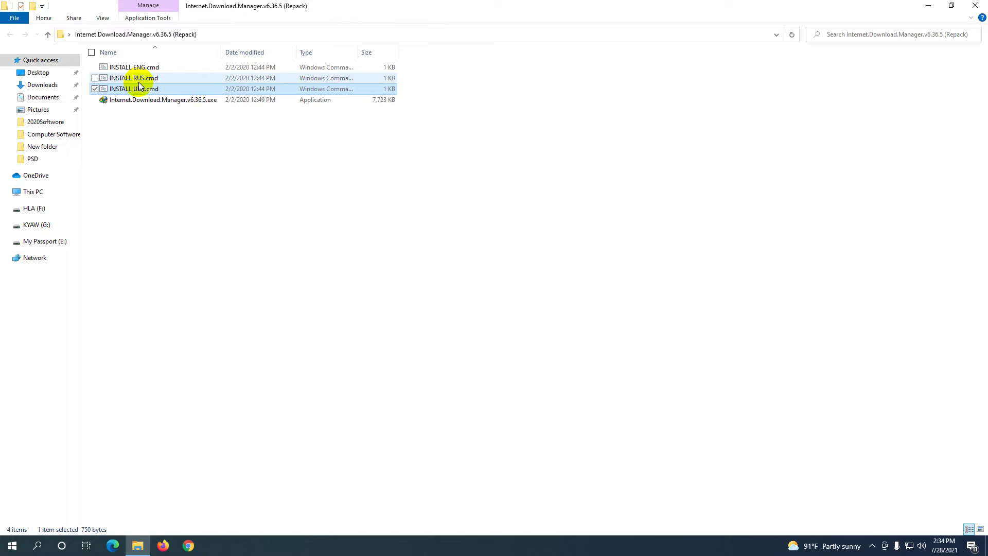
Close the Internet.Download.Manager.v6.36.5 (Repack) folder window and refresh the desktop.
{"action": "left_click", "coordinate": [975, 6]}
{"action": "right_click", "coordinate": [377, 128]}
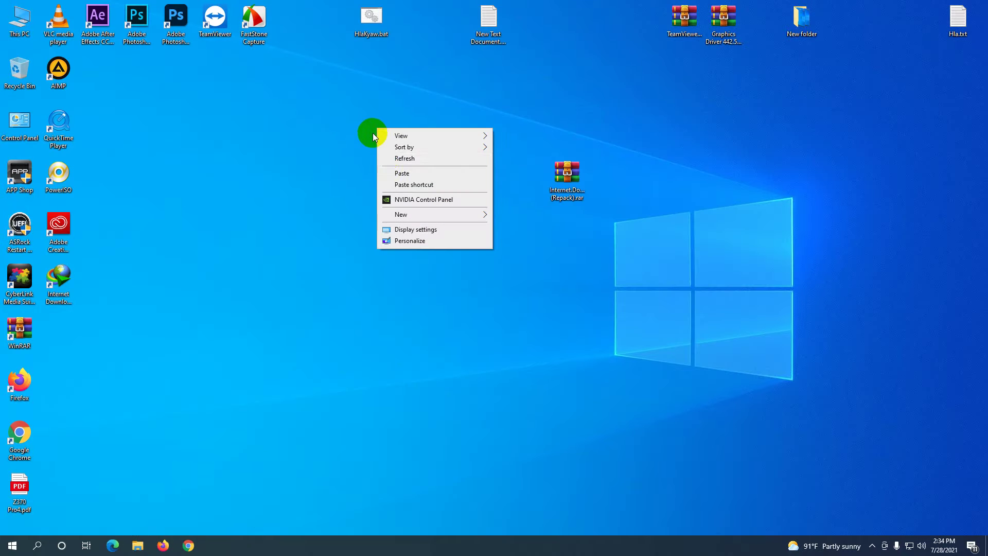
{"action": "left_click", "coordinate": [402, 160]}
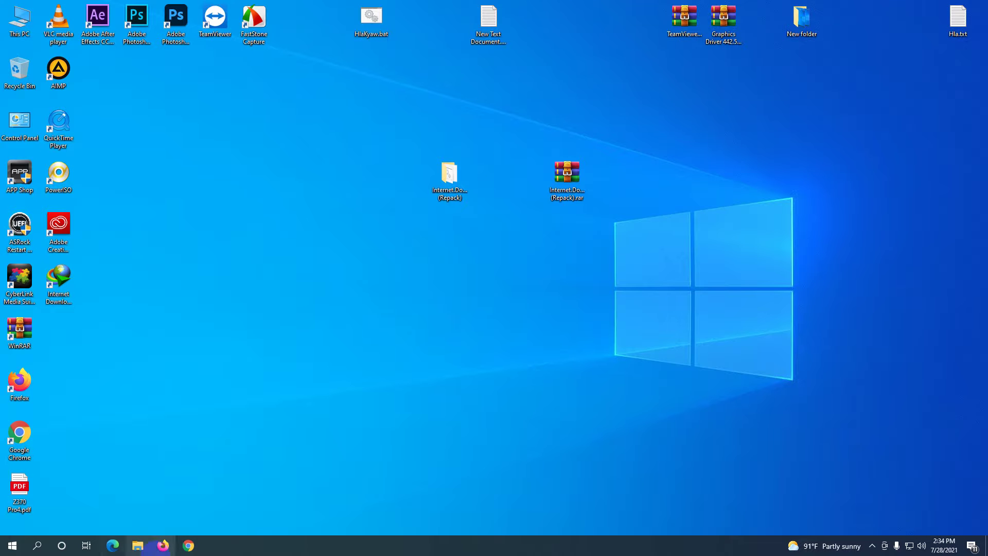
Open Google Chrome, enable the added IDM Integration Module extension and close its welcome page.
{"action": "left_click", "coordinate": [189, 546]}
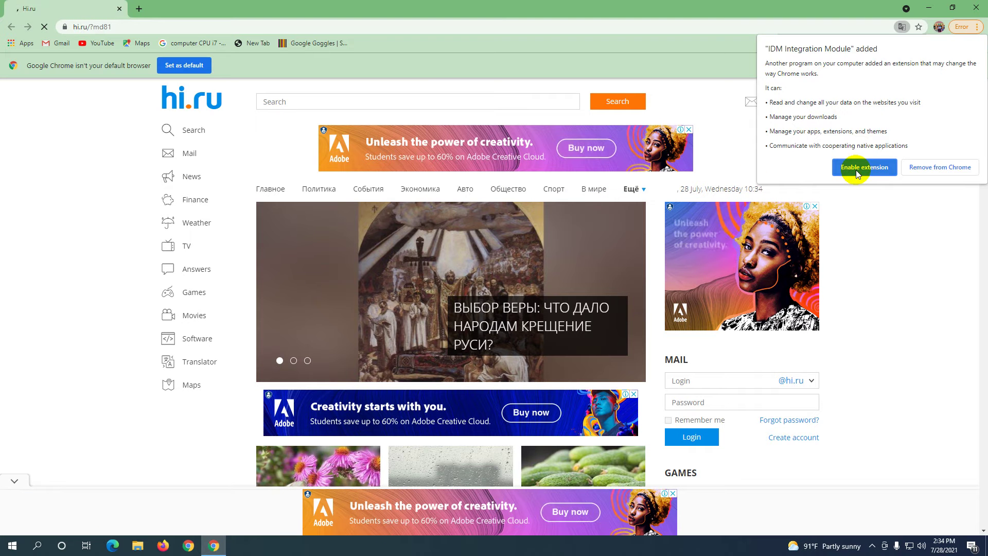
{"action": "left_click", "coordinate": [469, 235]}
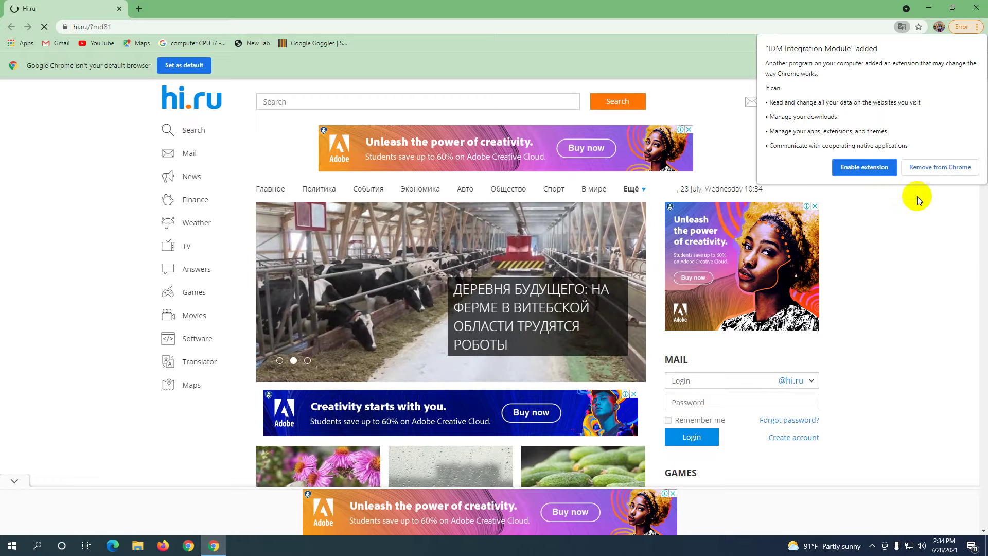
{"action": "left_click", "coordinate": [868, 168]}
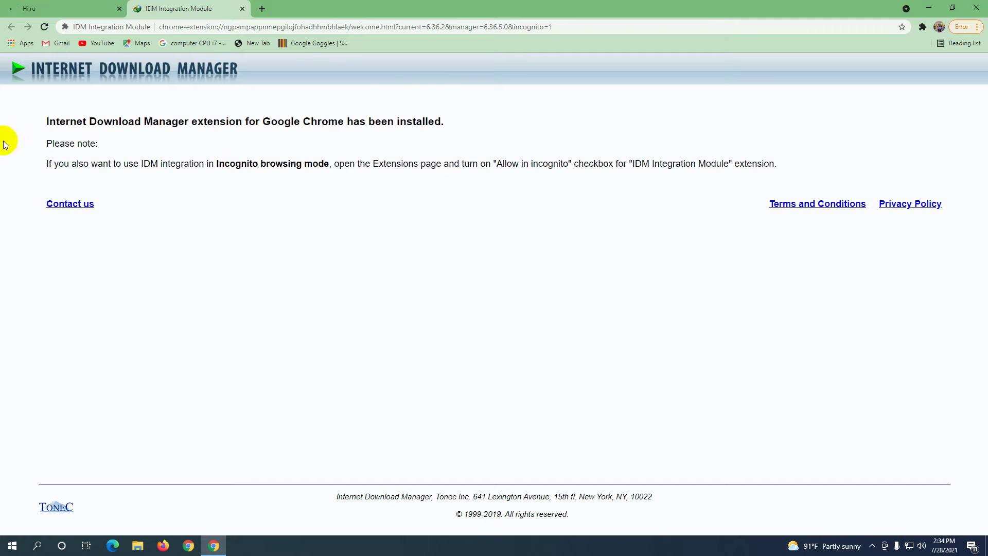
{"action": "left_click", "coordinate": [242, 9]}
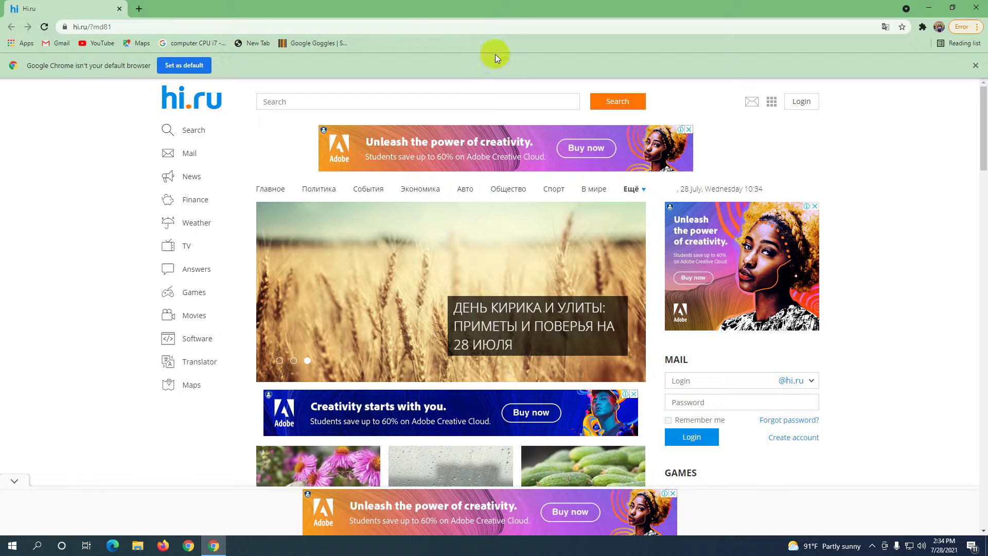
{"action": "left_click", "coordinate": [978, 27]}
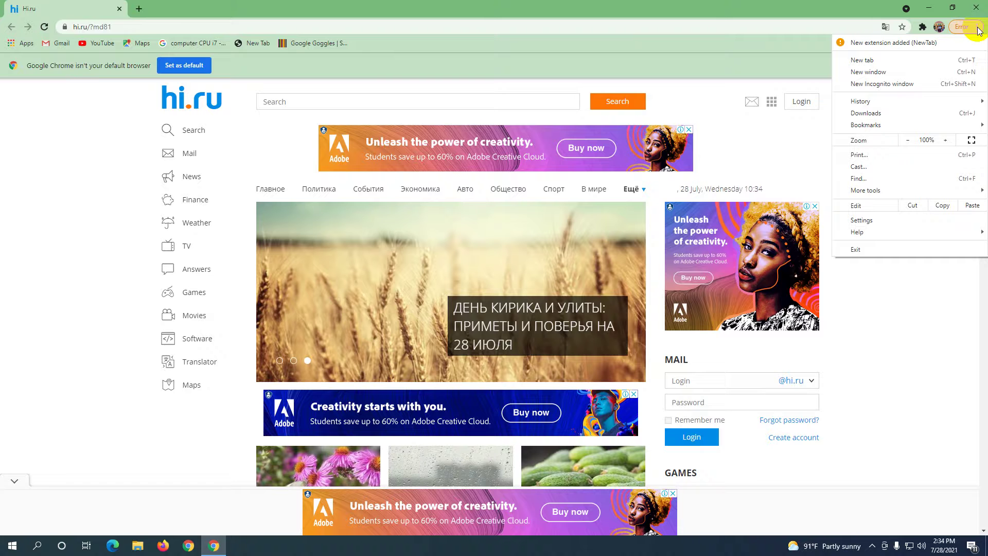
{"action": "left_click", "coordinate": [977, 30]}
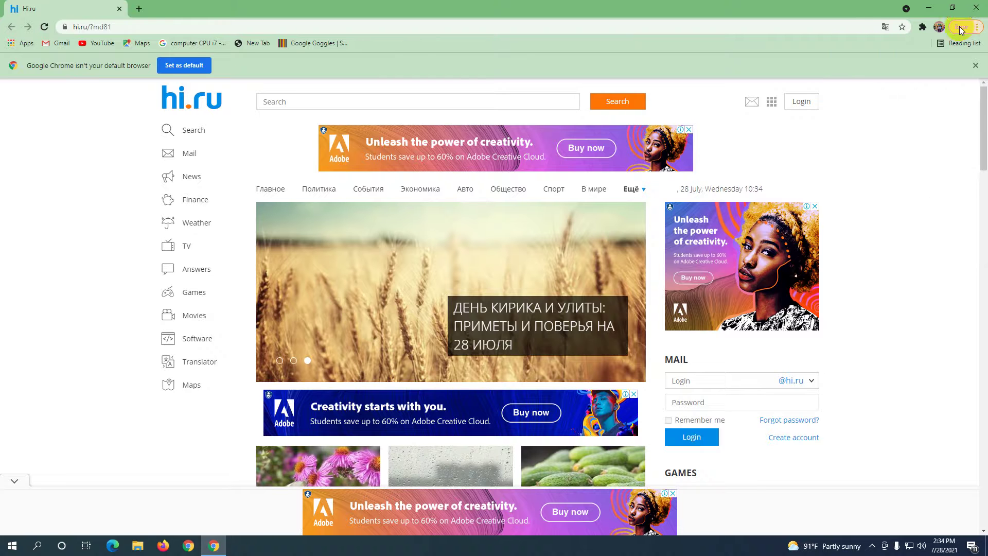
{"action": "left_click", "coordinate": [977, 31]}
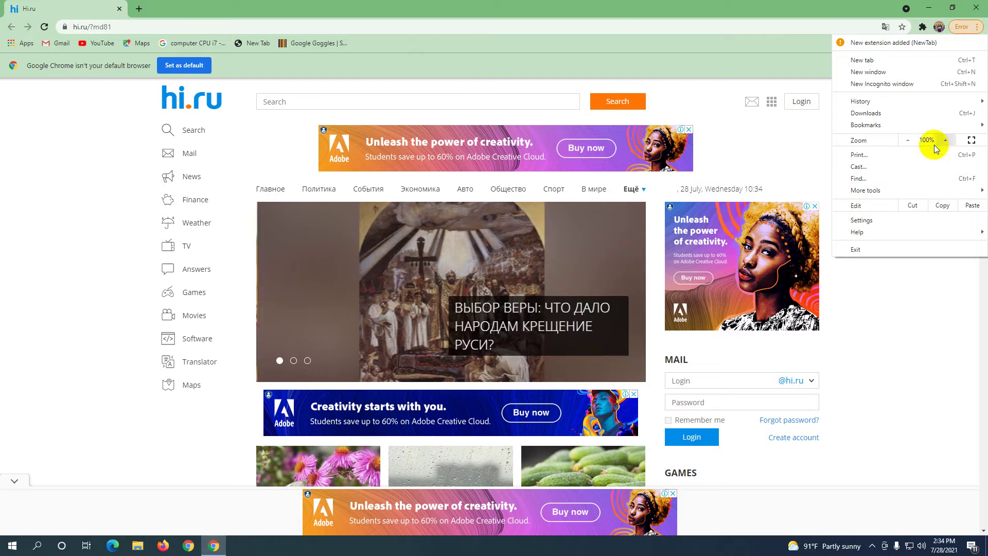
{"action": "mouse_move", "coordinate": [901, 240]}
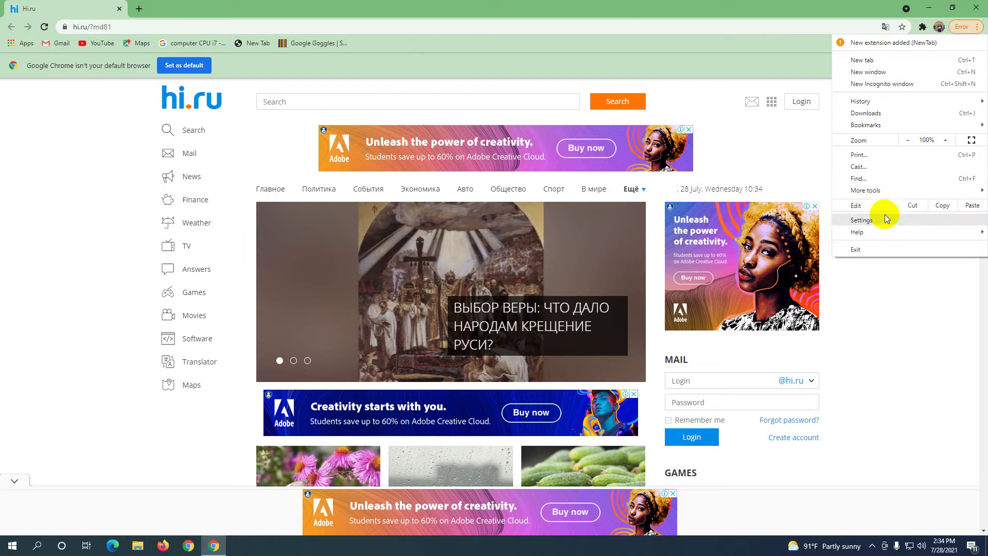
{"action": "left_click", "coordinate": [882, 220]}
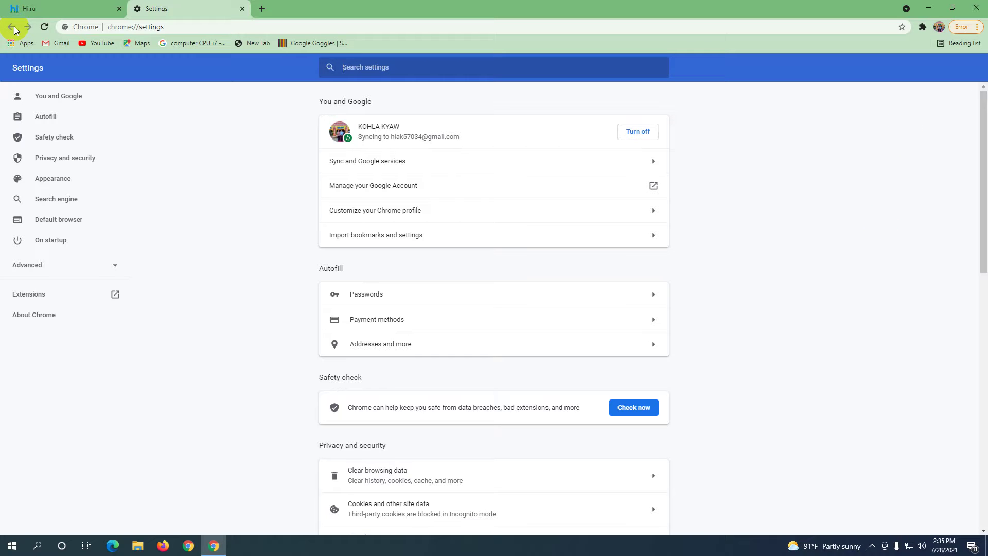
{"action": "left_click", "coordinate": [242, 9]}
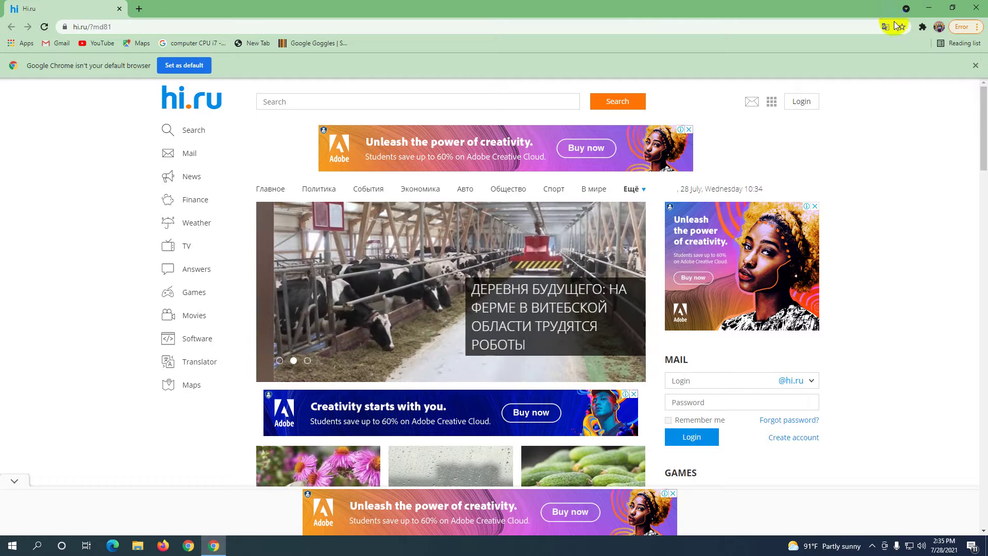
Open Chrome's Extensions page and show the details of the IDM Integration Module.
{"action": "left_click", "coordinate": [975, 27]}
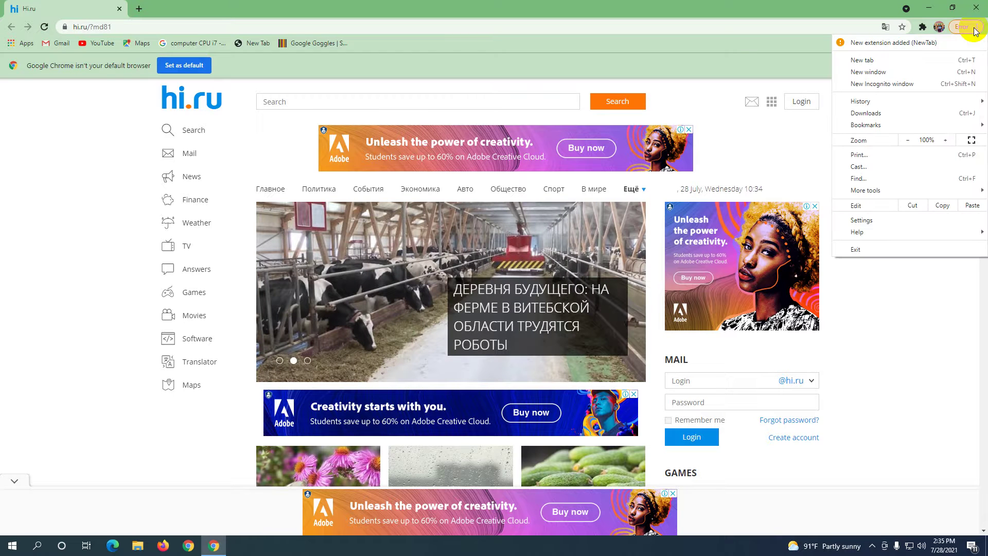
{"action": "mouse_move", "coordinate": [904, 234]}
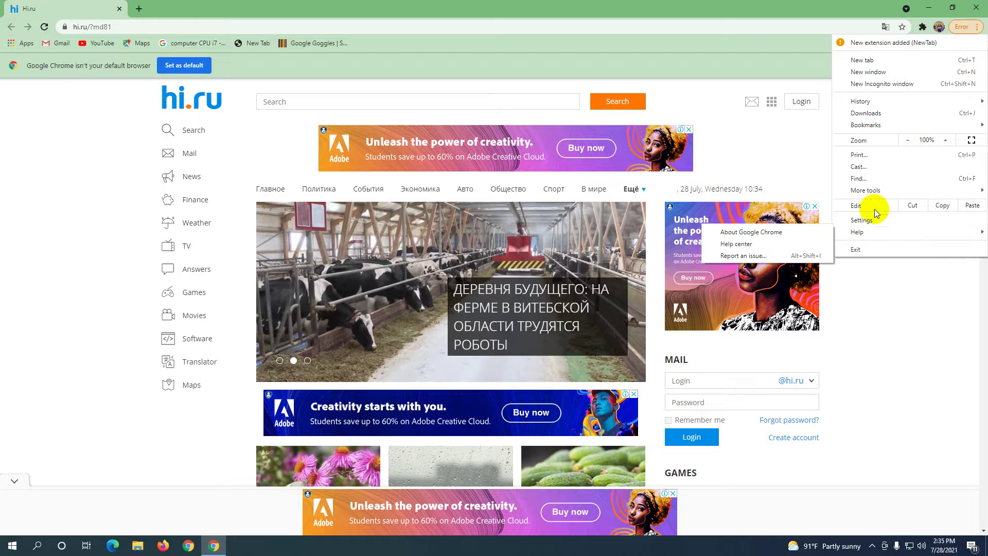
{"action": "mouse_move", "coordinate": [870, 196]}
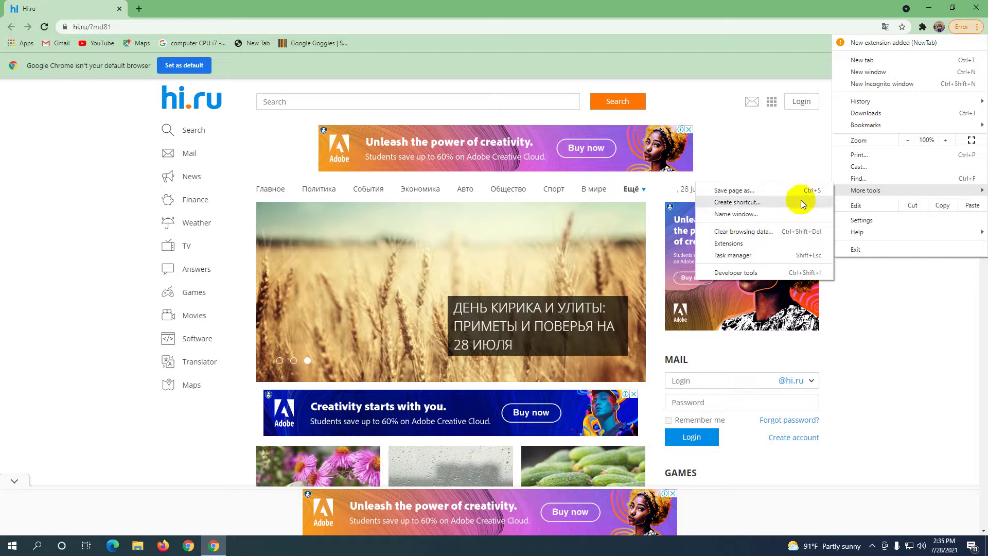
{"action": "left_click", "coordinate": [731, 248]}
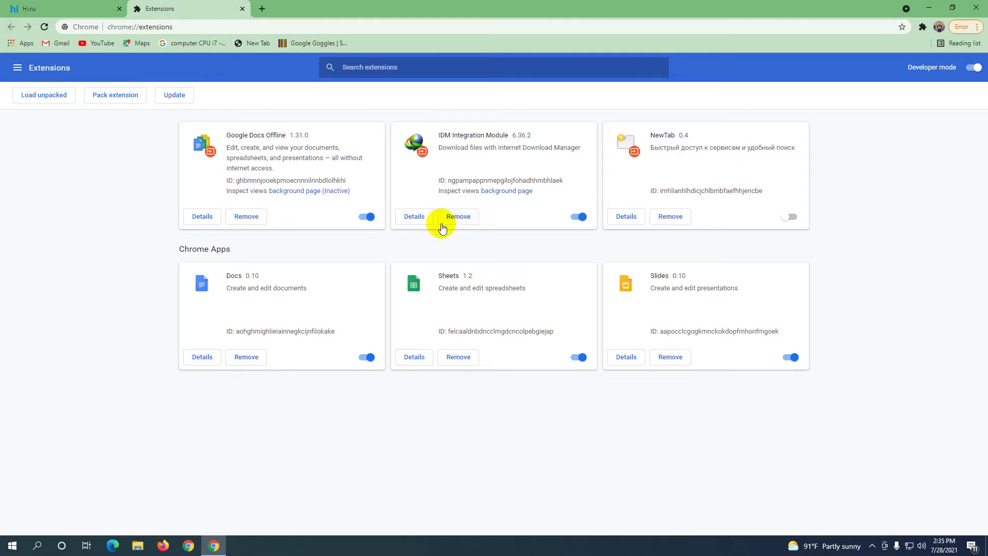
{"action": "left_click", "coordinate": [412, 215]}
Turn on Allow in Incognito, Allow access to file URLs and Collect errors for the IDM Integration Module, and close the Extensions page.
{"action": "scroll", "coordinate": [412, 221], "scroll_direction": "down", "scroll_amount": 4}
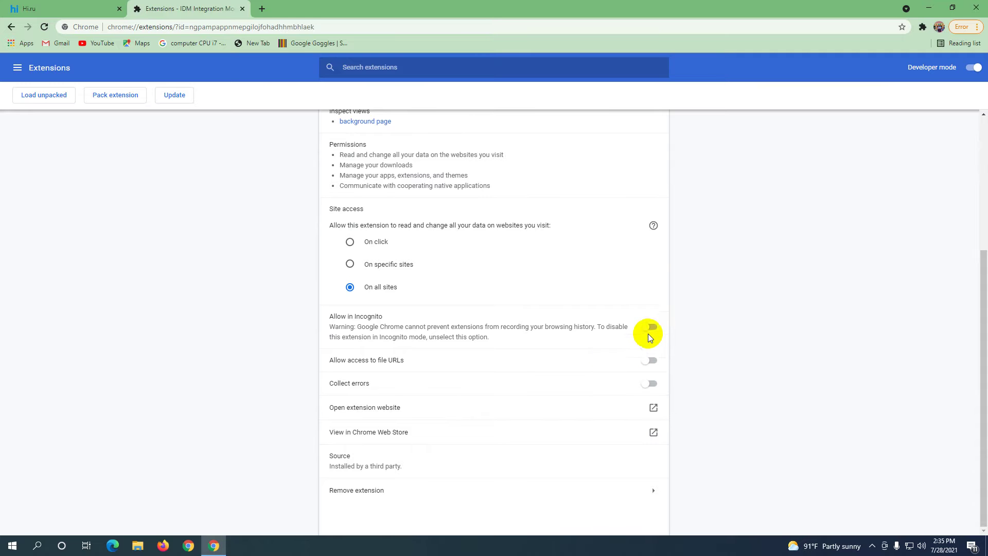
{"action": "left_click", "coordinate": [651, 332]}
{"action": "left_click", "coordinate": [650, 359]}
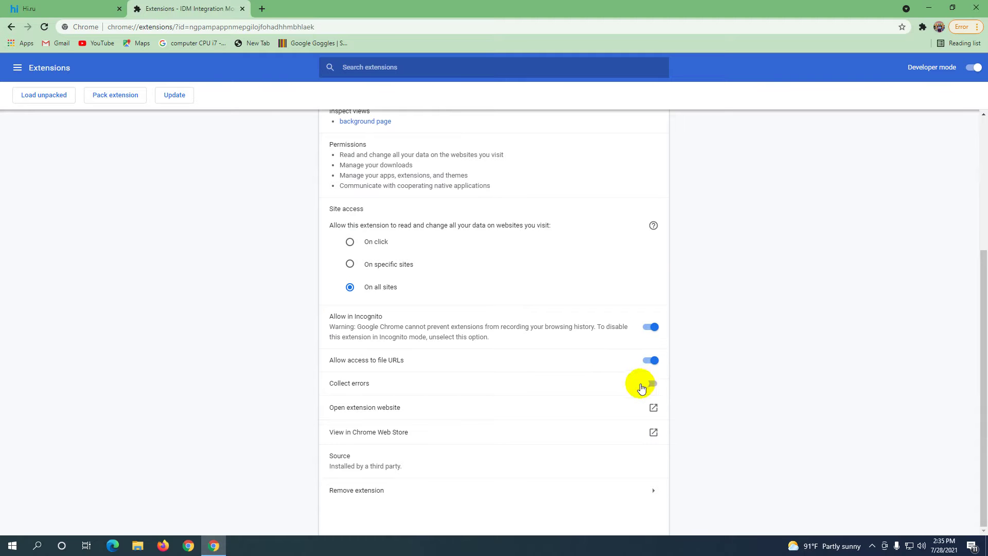
{"action": "left_click", "coordinate": [651, 384]}
{"action": "scroll", "coordinate": [566, 211], "scroll_direction": "up", "scroll_amount": 4}
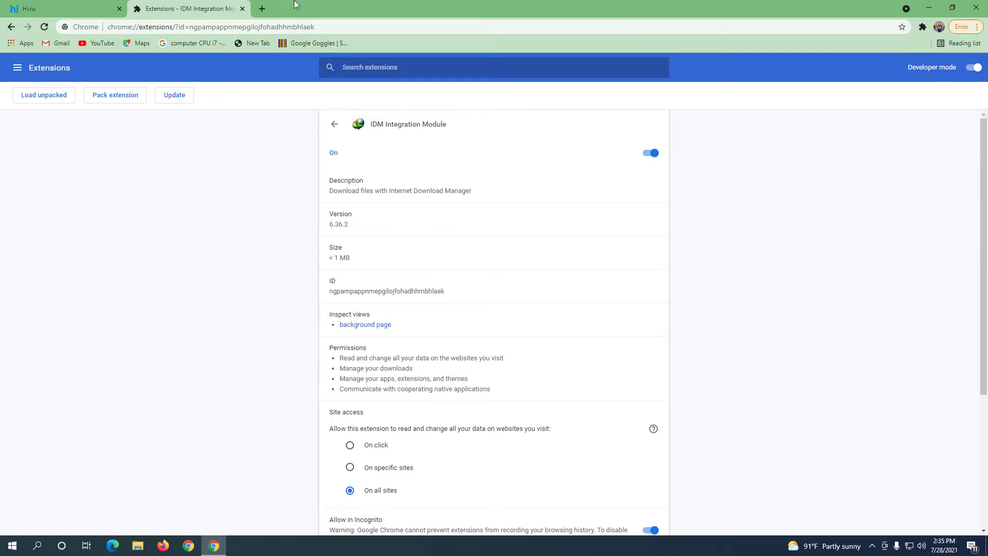
{"action": "left_click", "coordinate": [242, 9]}
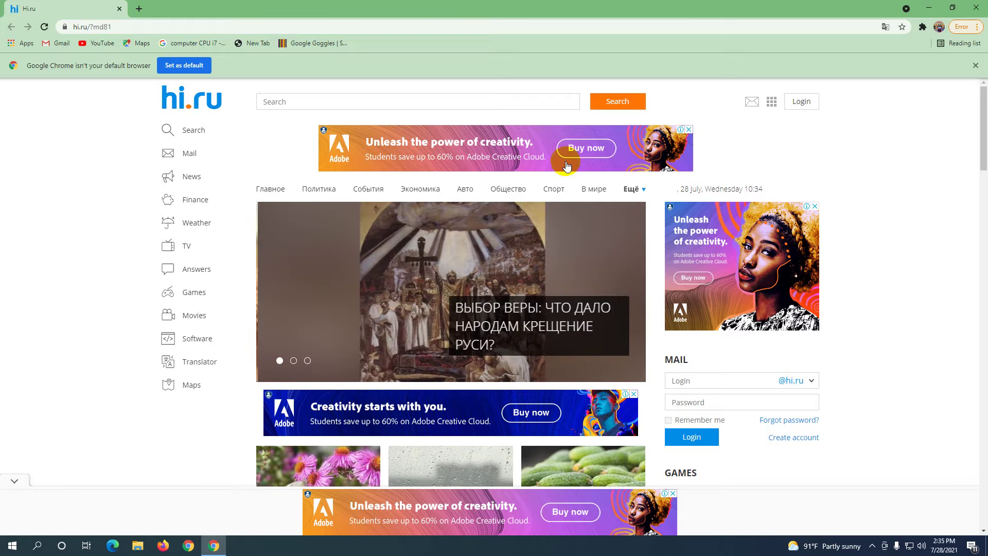
Close and reopen Chrome, and translate the hi.ru homepage from Russian to English.
{"action": "scroll", "coordinate": [515, 232], "scroll_direction": "down", "scroll_amount": 5}
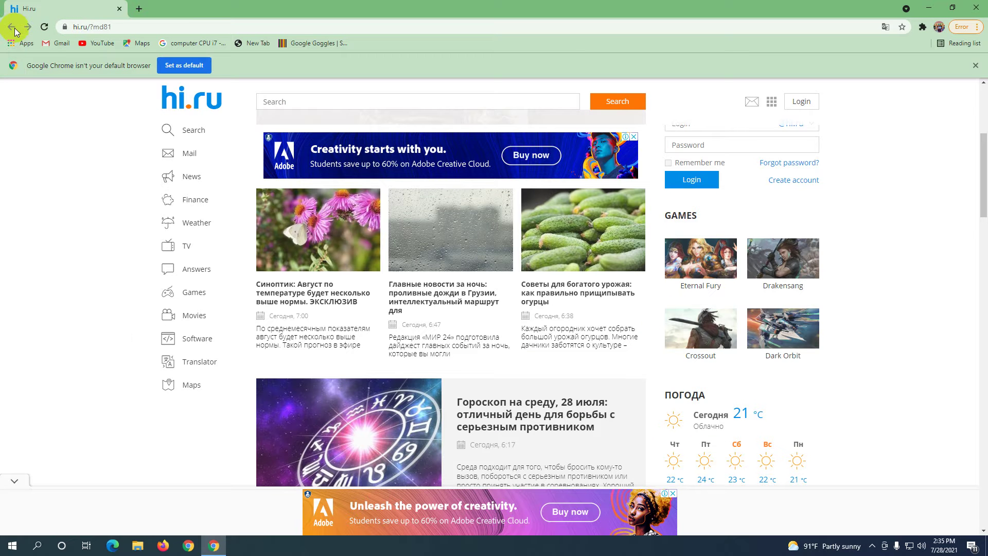
{"action": "left_click", "coordinate": [119, 9]}
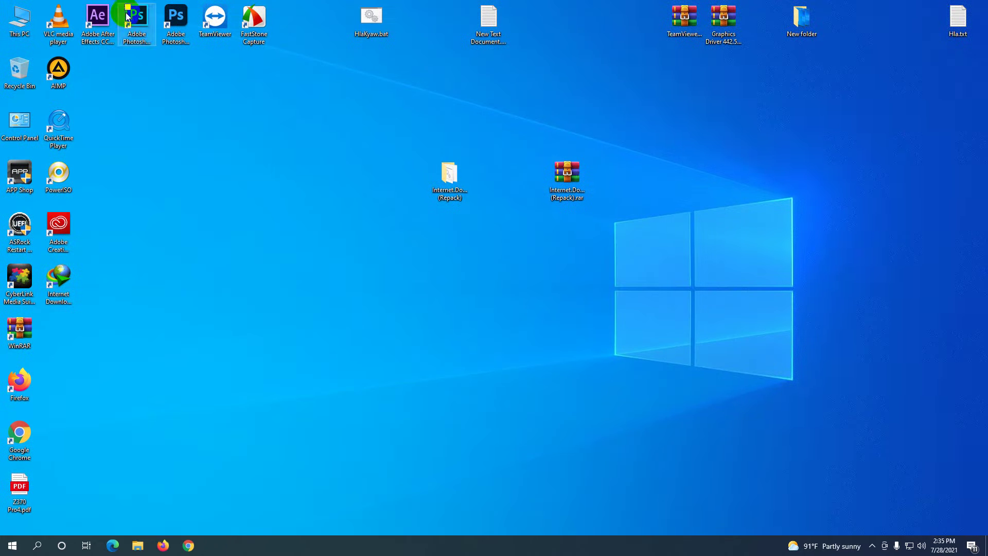
{"action": "left_click", "coordinate": [189, 546]}
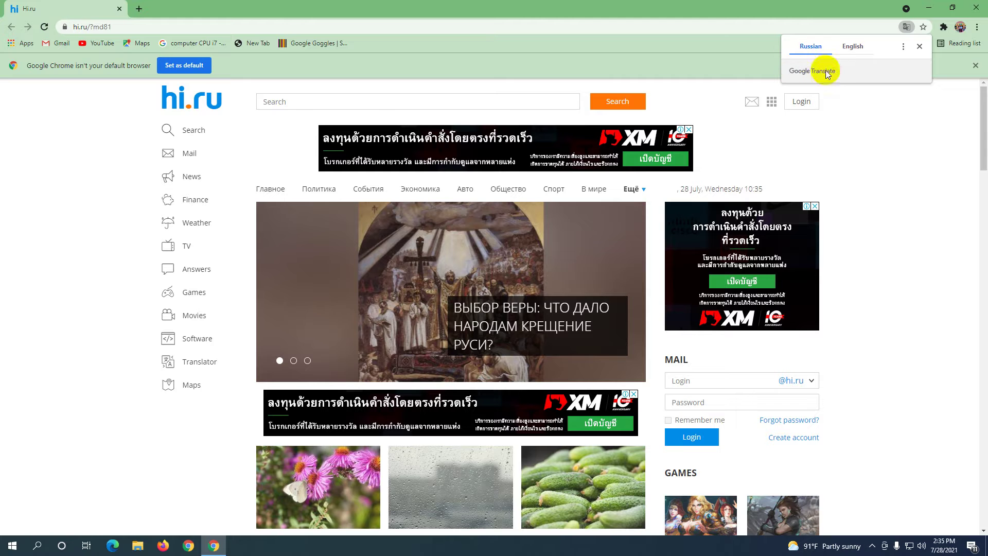
{"action": "left_click", "coordinate": [846, 48]}
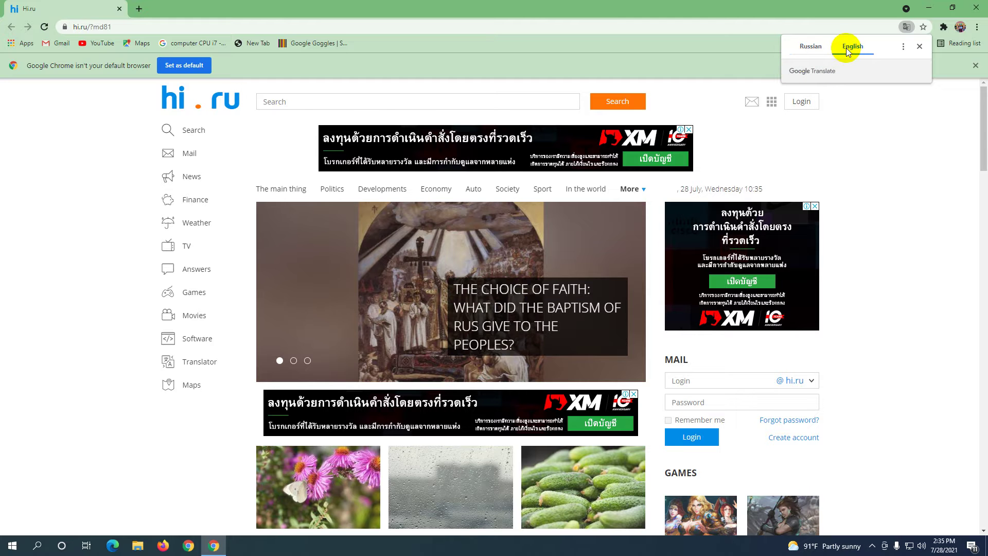
{"action": "left_click", "coordinate": [920, 47]}
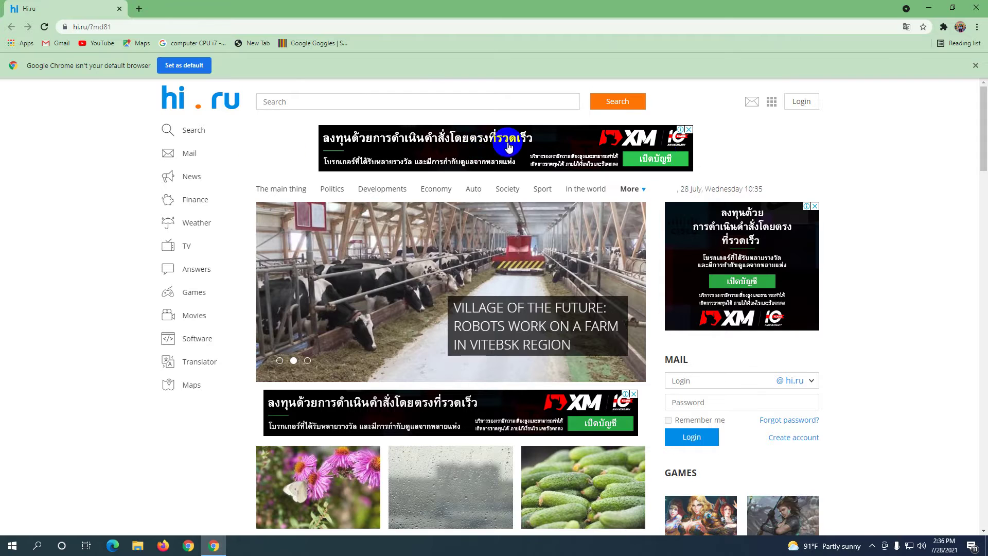
{"action": "scroll", "coordinate": [672, 198], "scroll_direction": "down", "scroll_amount": 5}
{"action": "scroll", "coordinate": [669, 201], "scroll_direction": "down", "scroll_amount": 6}
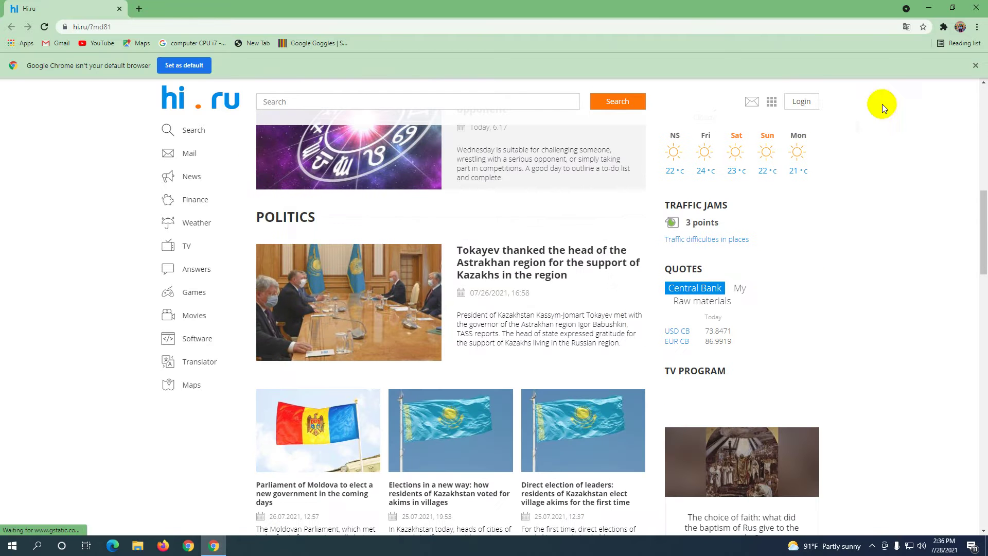
{"action": "left_click", "coordinate": [975, 66]}
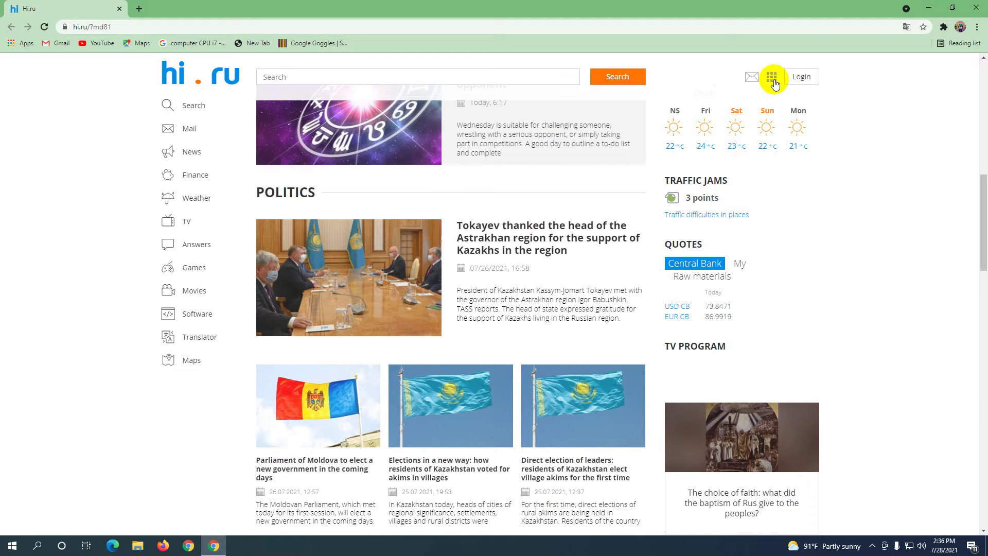
{"action": "left_click", "coordinate": [87, 45]}
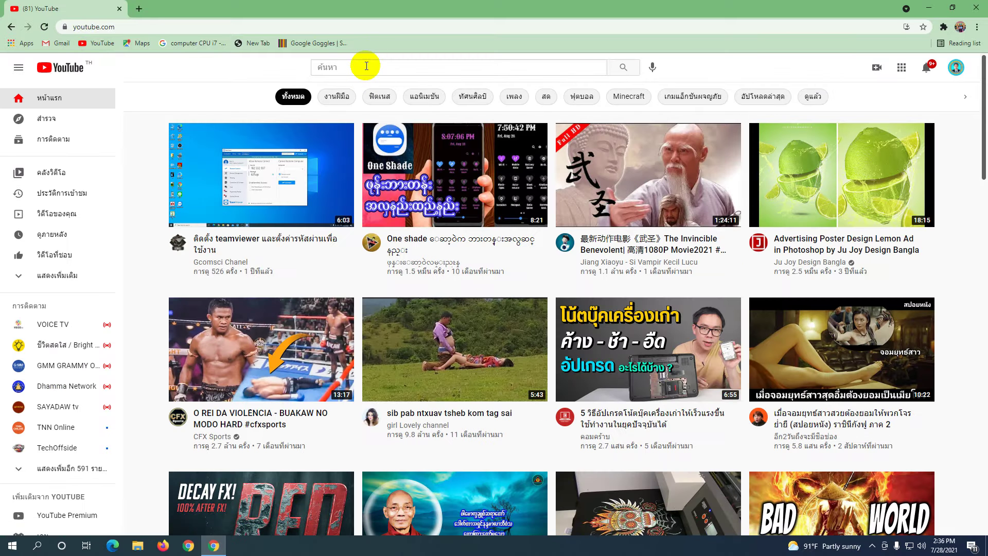
{"action": "left_click", "coordinate": [366, 66]}
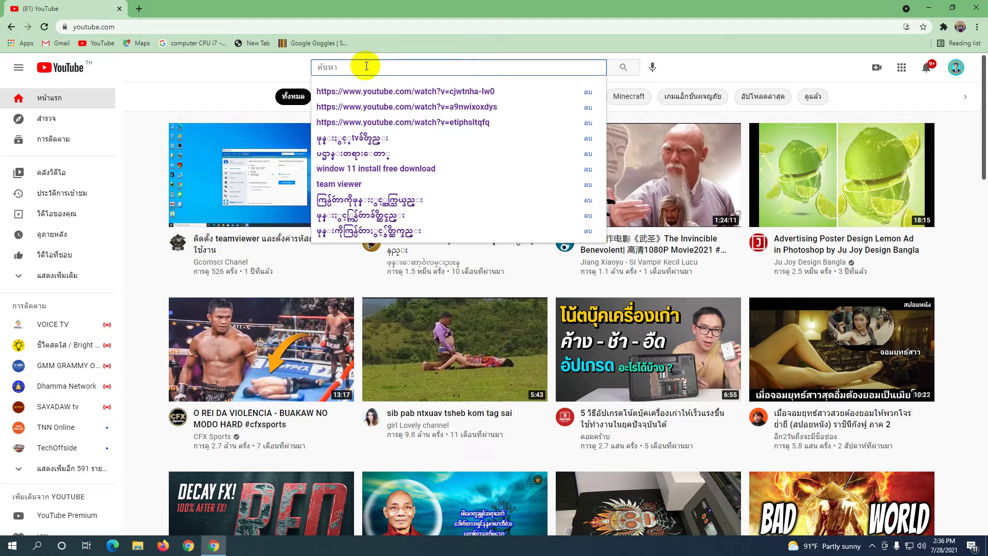
{"action": "left_click", "coordinate": [368, 93]}
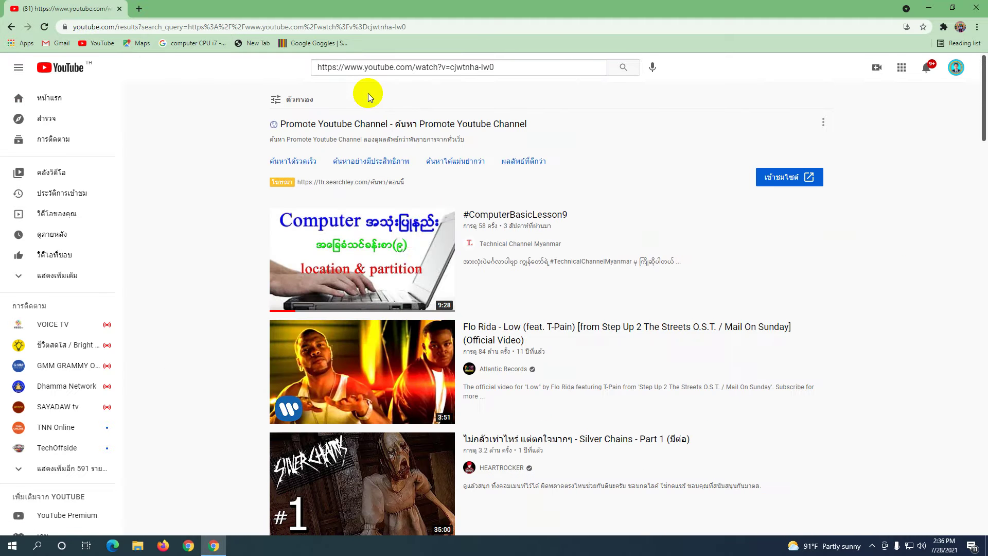
{"action": "mouse_move", "coordinate": [411, 238]}
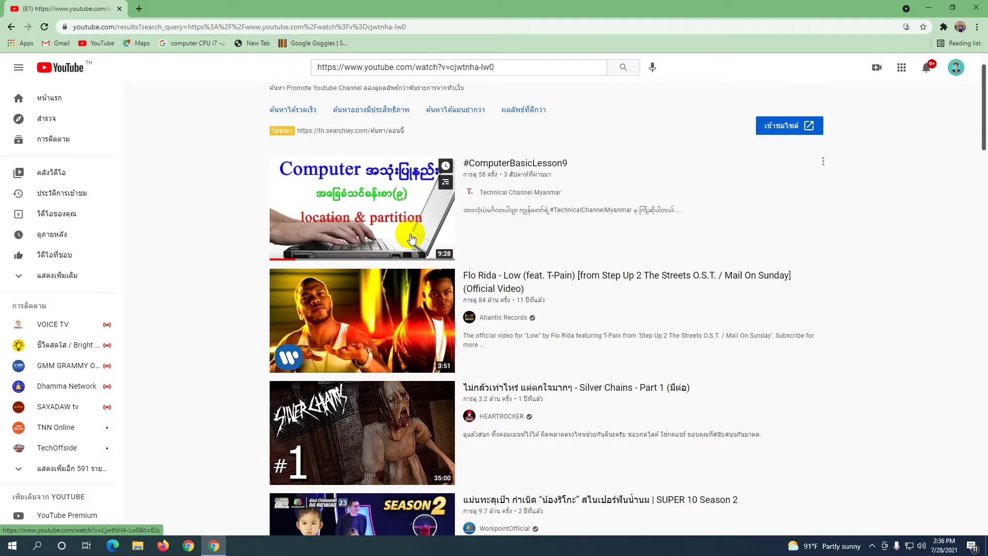
{"action": "left_click", "coordinate": [365, 187]}
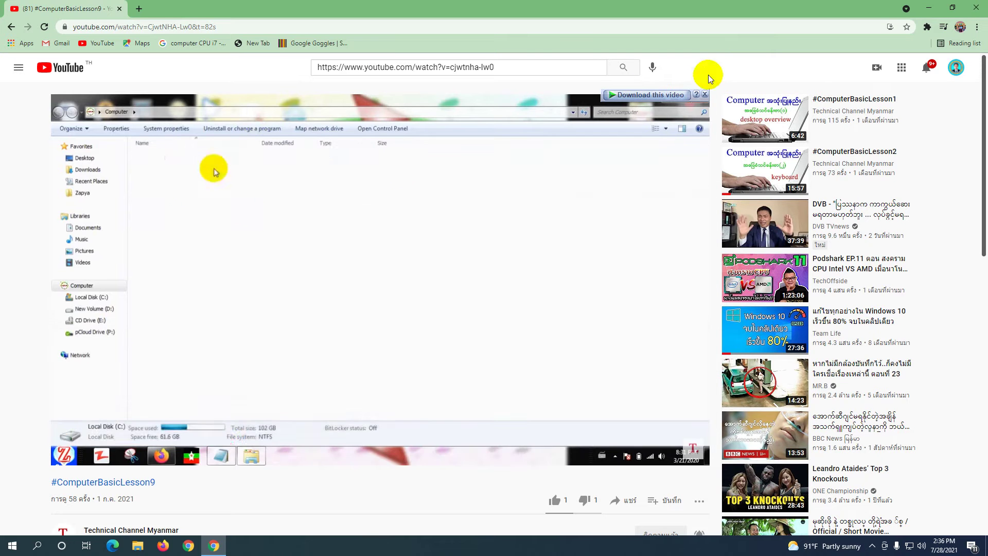
Download the #ComputerBasicLesson9 video with IDM's Download this video option and close Chrome.
{"action": "left_click", "coordinate": [651, 95]}
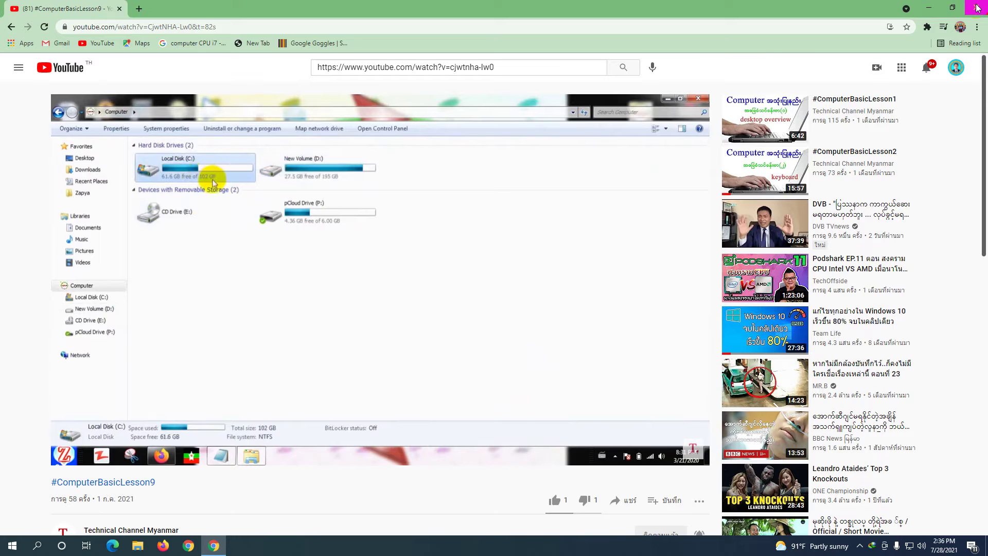
{"action": "left_click", "coordinate": [978, 8]}
Open File Explorer from This PC and go to the Video folder inside Downloads.
{"action": "left_click", "coordinate": [25, 24]}
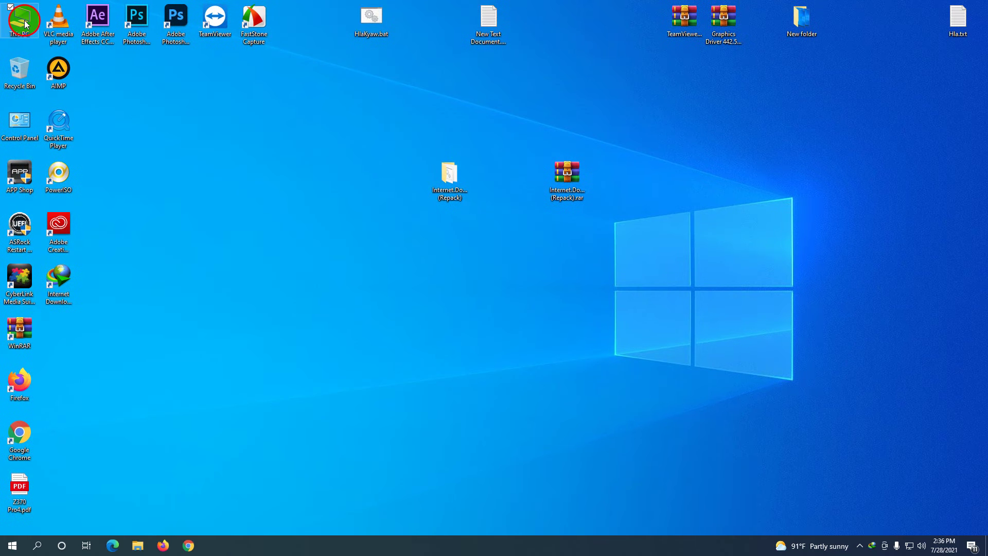
{"action": "double_click", "coordinate": [25, 24]}
{"action": "double_click", "coordinate": [538, 77]}
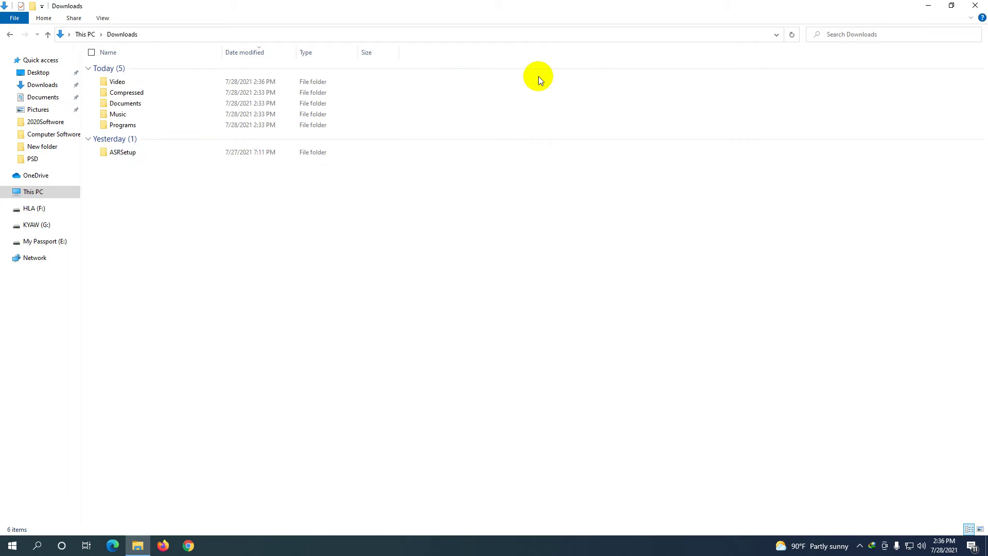
{"action": "double_click", "coordinate": [120, 88]}
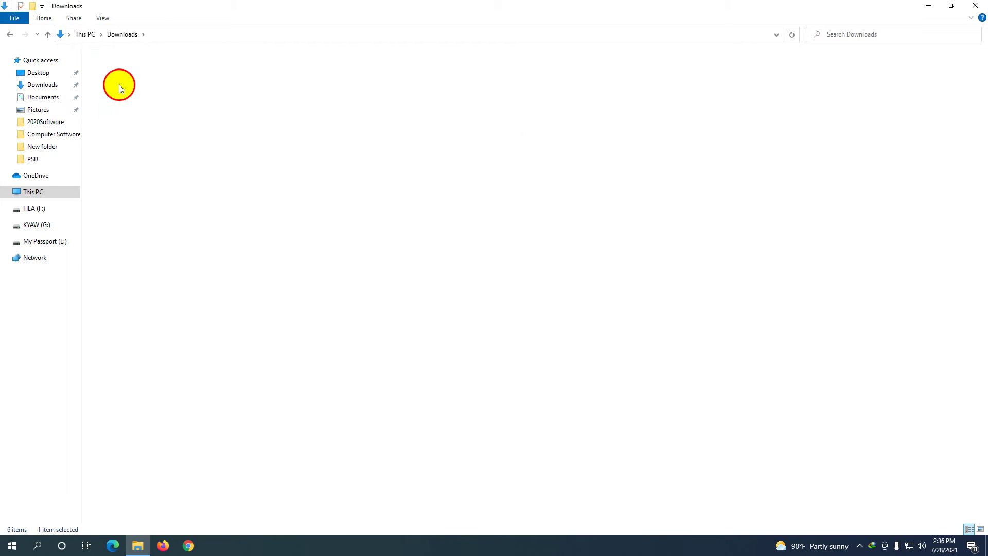
Play the downloaded #ComputerBasicLesson9.mkv in VLC, skip ahead to about 0:44, and close the player and the folder window.
{"action": "double_click", "coordinate": [124, 86]}
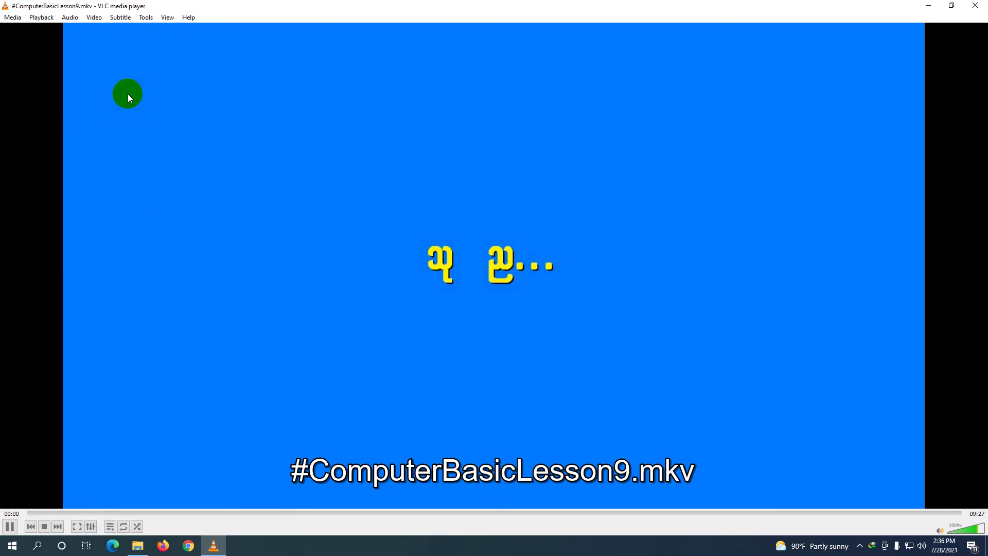
{"action": "left_click", "coordinate": [99, 513]}
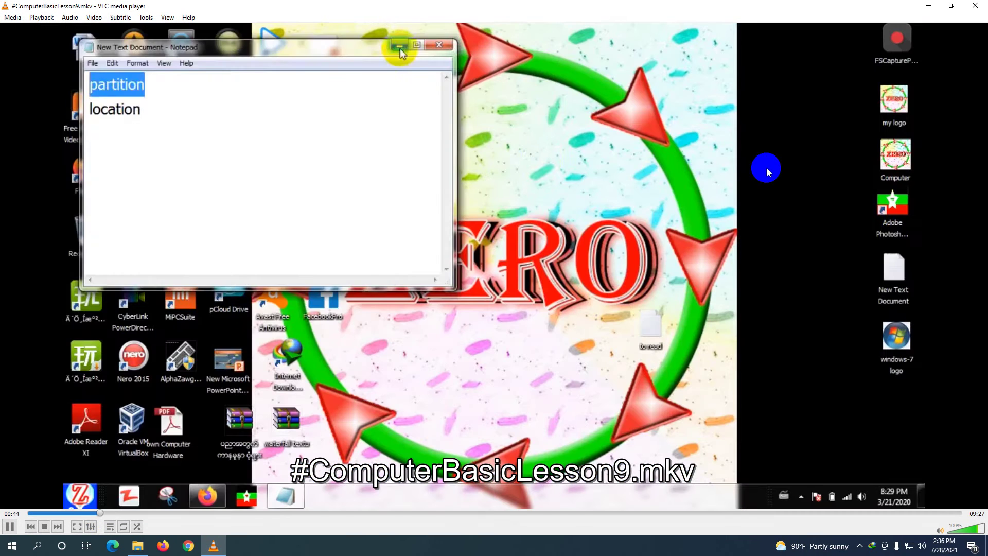
{"action": "left_click", "coordinate": [976, 9]}
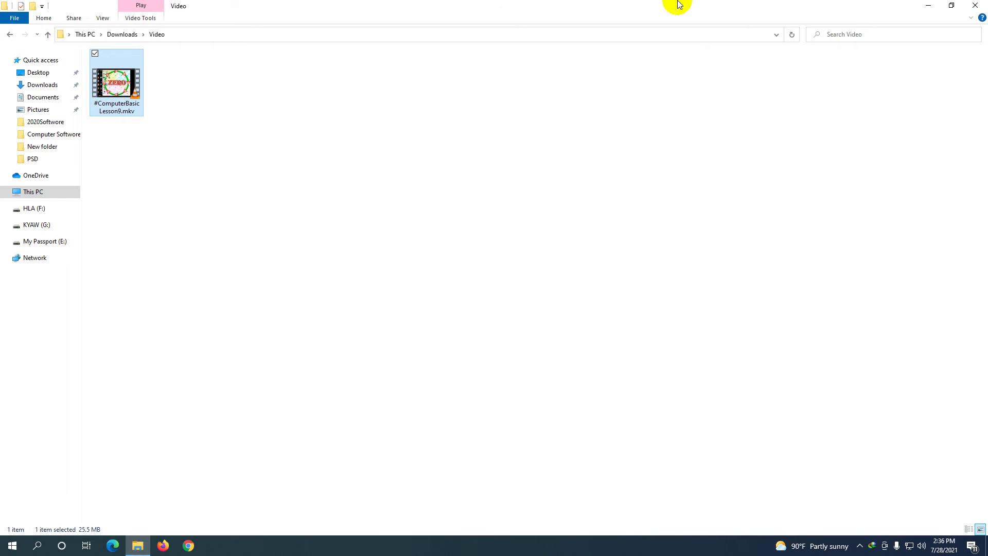
{"action": "left_click", "coordinate": [975, 7]}
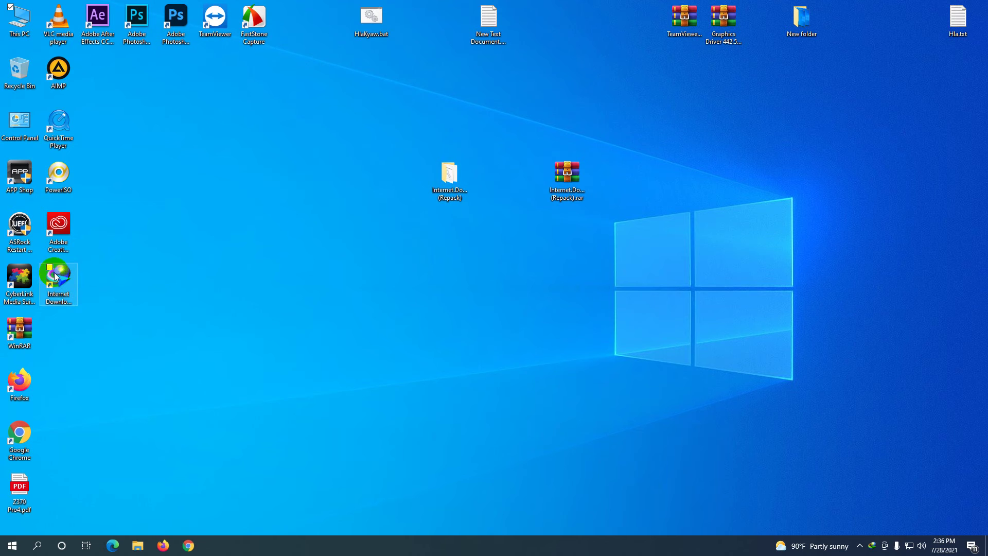
Move the Internet Download Manager desktop shortcut out of the icon columns to the empty area beside the repack folder.
{"action": "left_click_drag", "start_coordinate": [56, 276], "coordinate": [191, 255]}
{"action": "left_click_drag", "start_coordinate": [205, 208], "coordinate": [227, 411]}
{"action": "left_click_drag", "start_coordinate": [215, 283], "coordinate": [338, 222]}
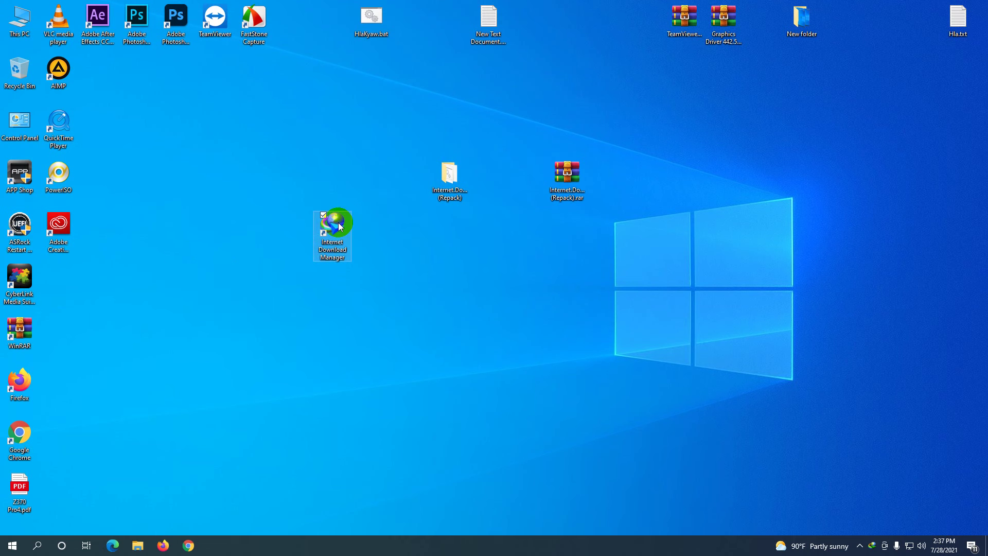